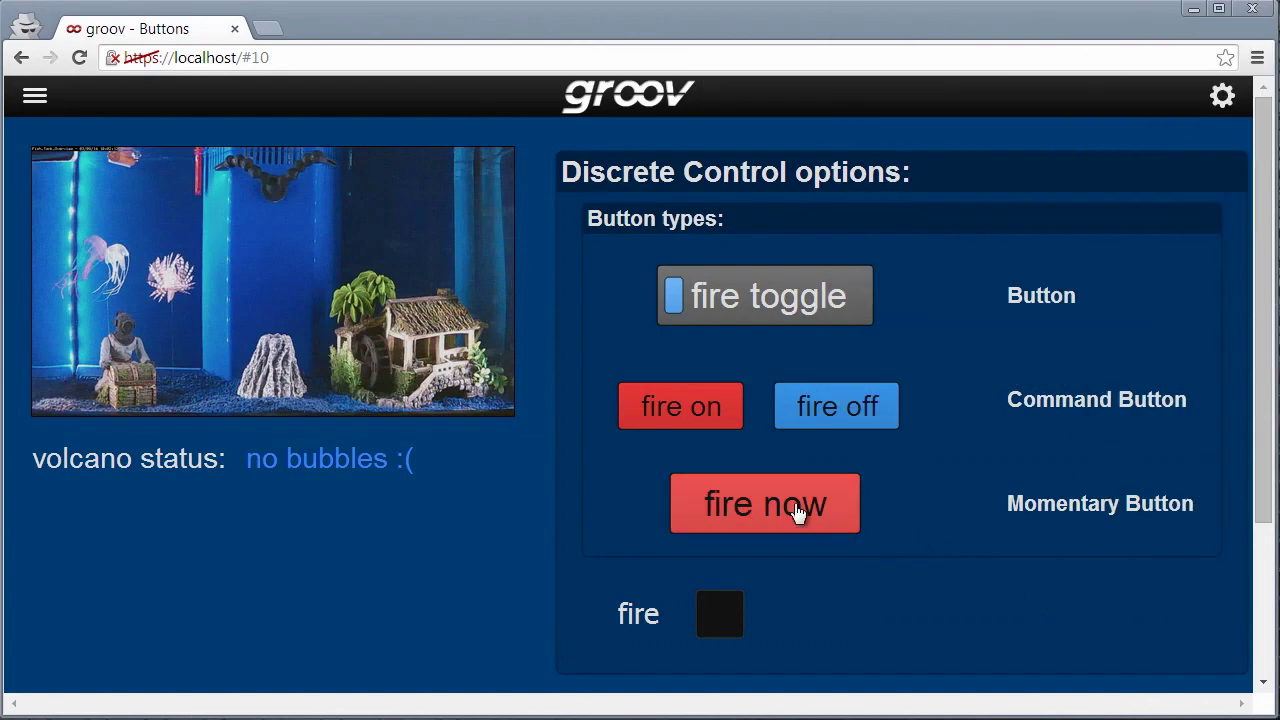
# Test the volcano fire output with the fire now momentary button.
pyautogui.click(799, 508)
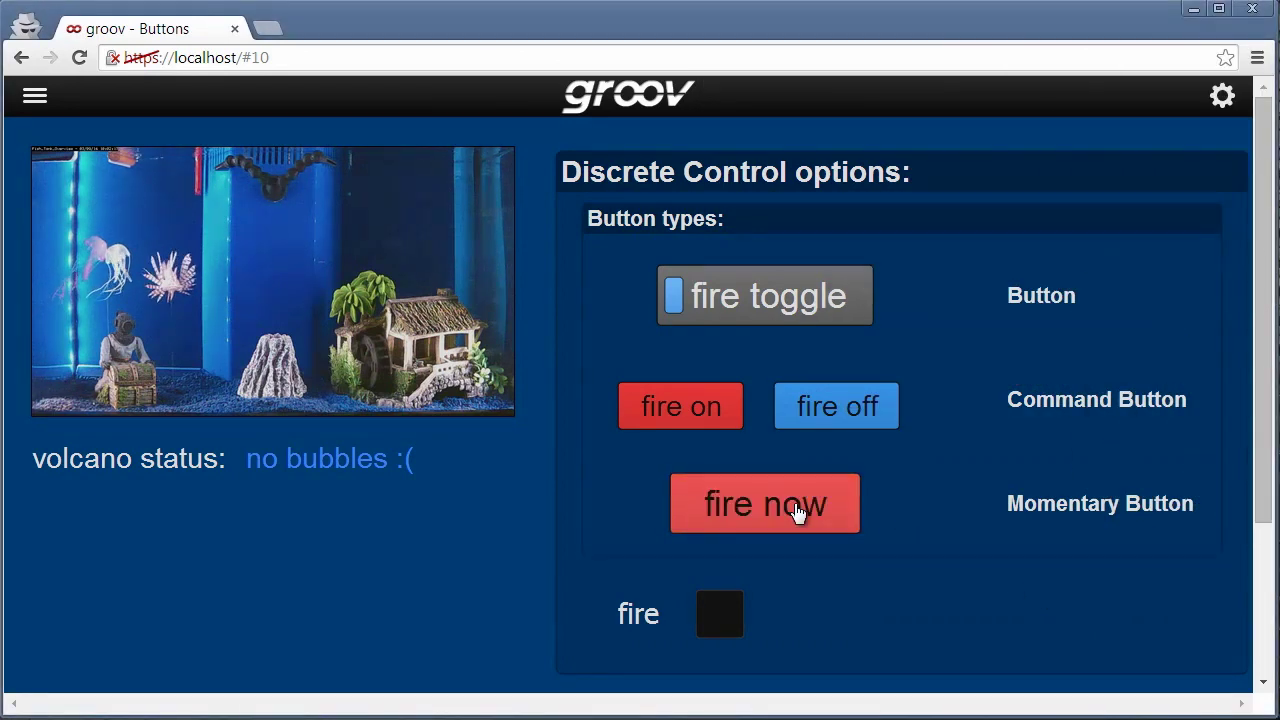
pyautogui.click(797, 511)
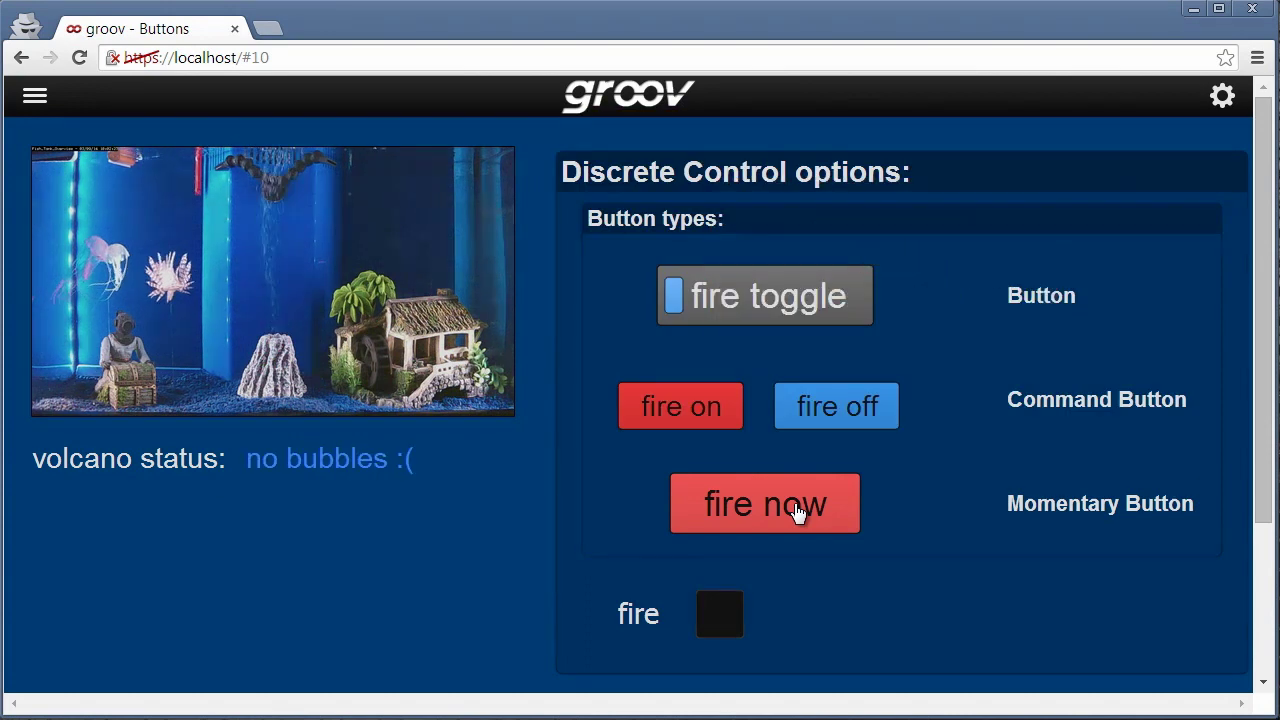
pyautogui.click(797, 512)
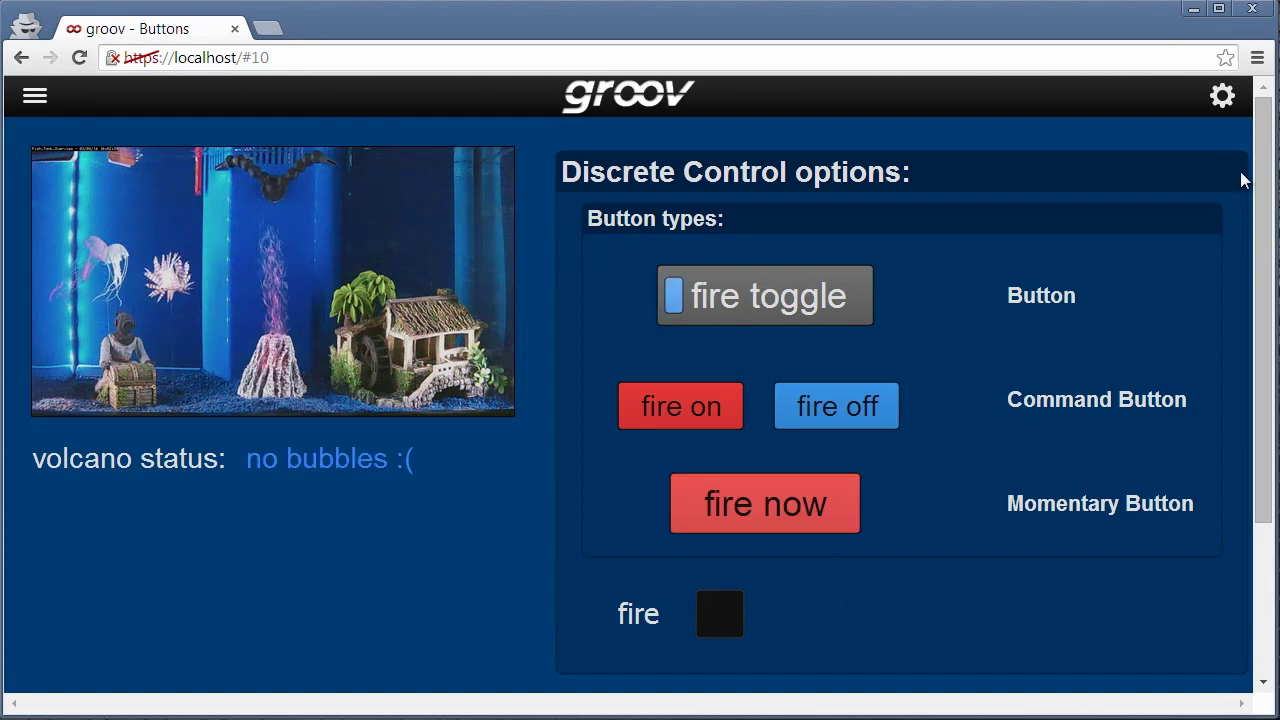
# Switch to groov Build and move the four existing fire buttons together into the empty area below the volcano status.
pyautogui.click(1222, 96)
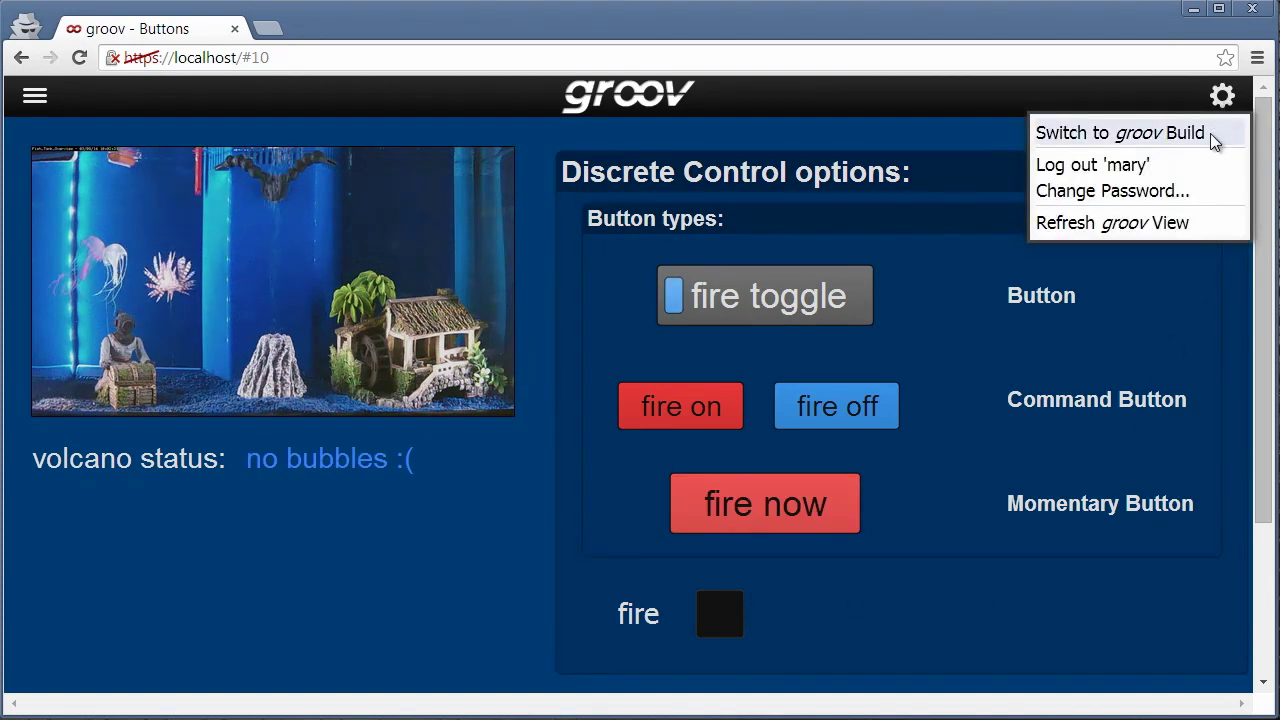
pyautogui.click(1210, 133)
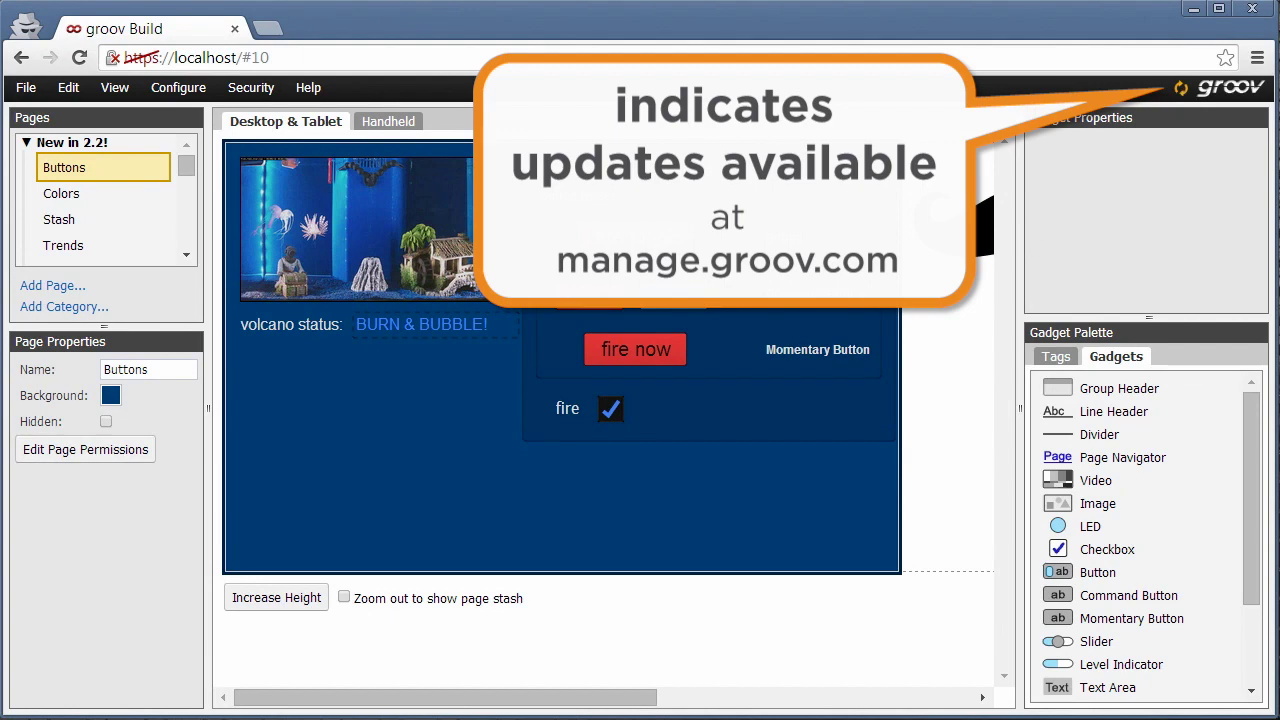
pyautogui.click(636, 240)
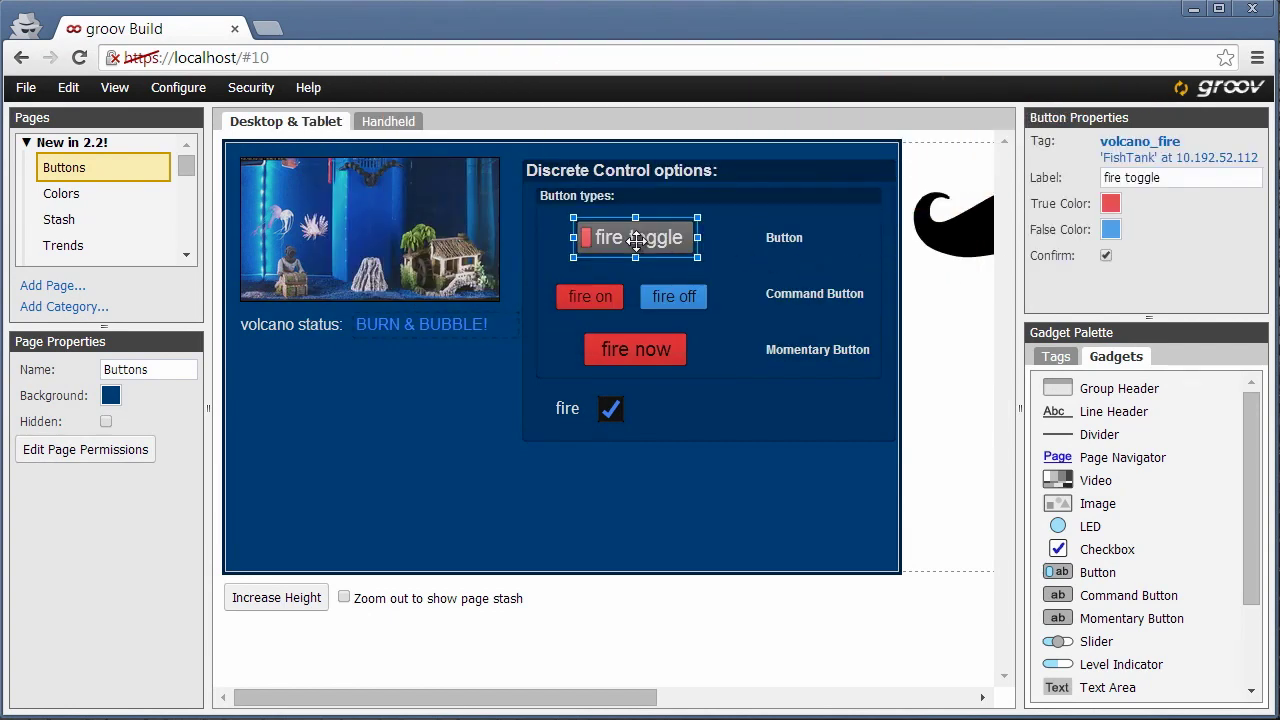
pyautogui.keyDown('shift'); pyautogui.click(594, 300); pyautogui.keyUp('shift')
pyautogui.keyDown('shift'); pyautogui.click(670, 294); pyautogui.keyUp('shift')
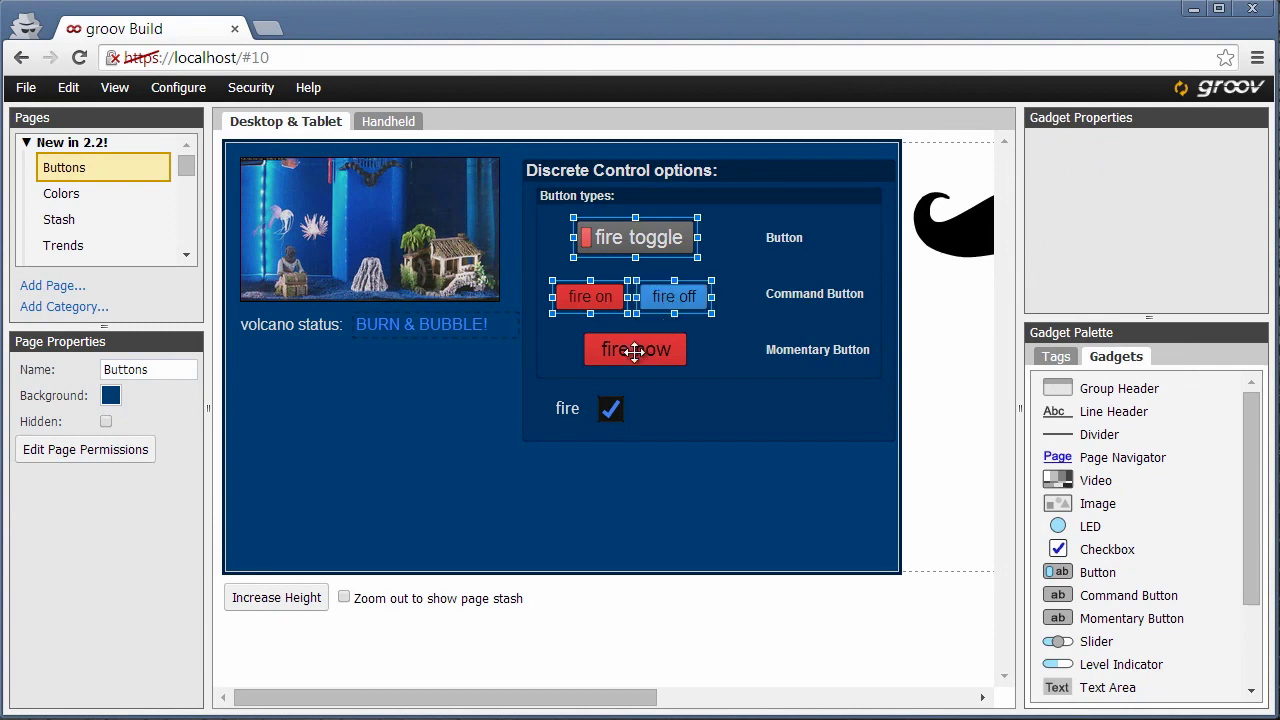
pyautogui.keyDown('shift'); pyautogui.click(635, 351); pyautogui.keyUp('shift')
pyautogui.moveTo(657, 304); pyautogui.dragTo(365, 448)
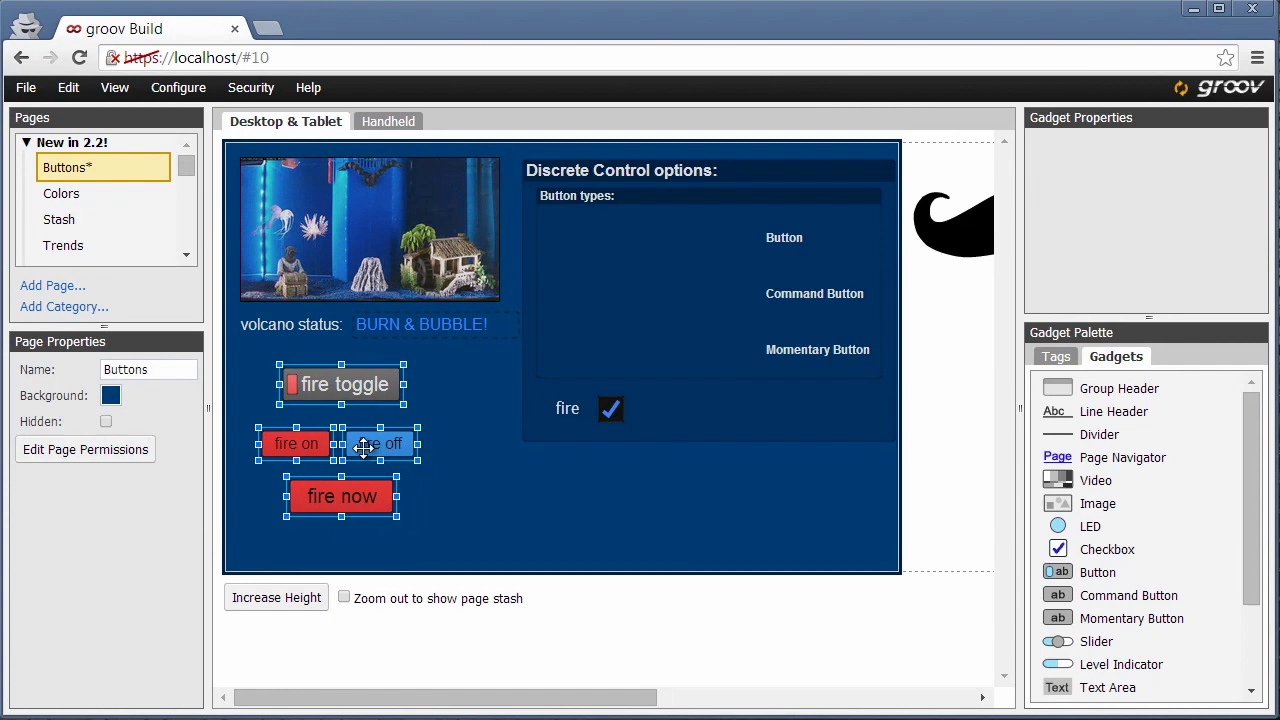
# Add a Button gadget beside the Button caption, with a red True Color and Confirm enabled.
pyautogui.moveTo(1100, 572); pyautogui.dragTo(619, 232)
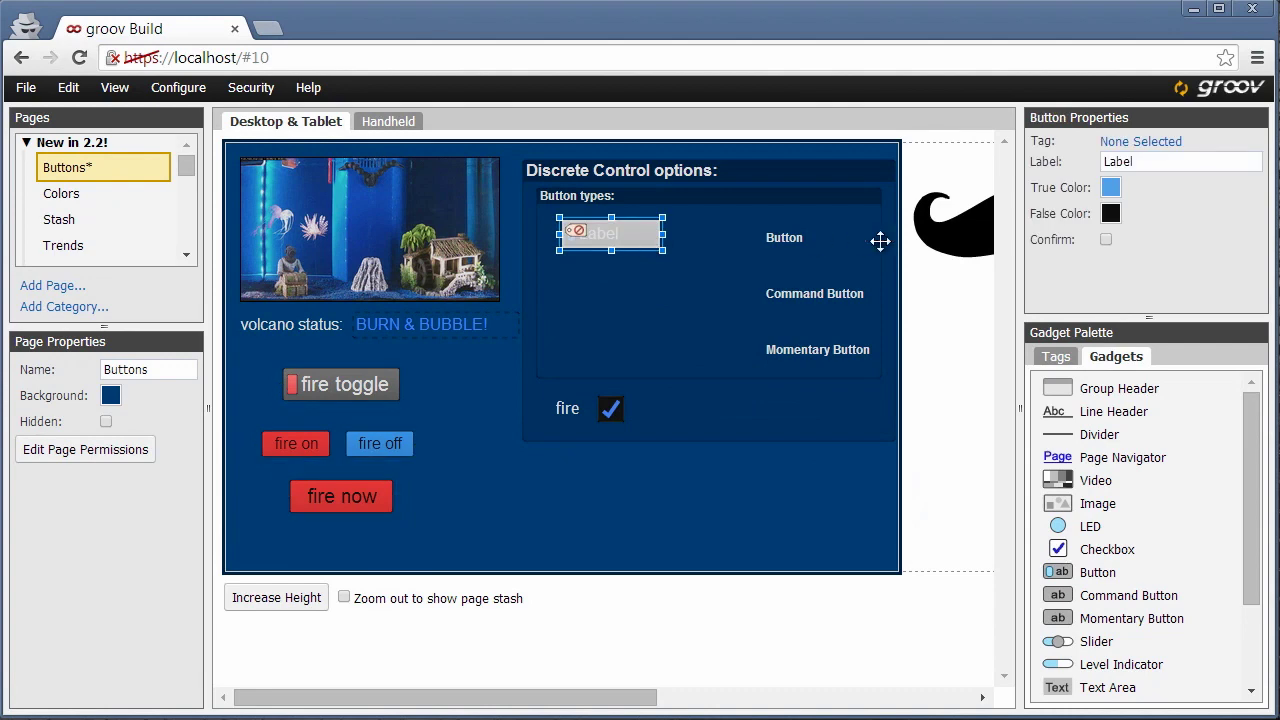
pyautogui.click(1110, 187)
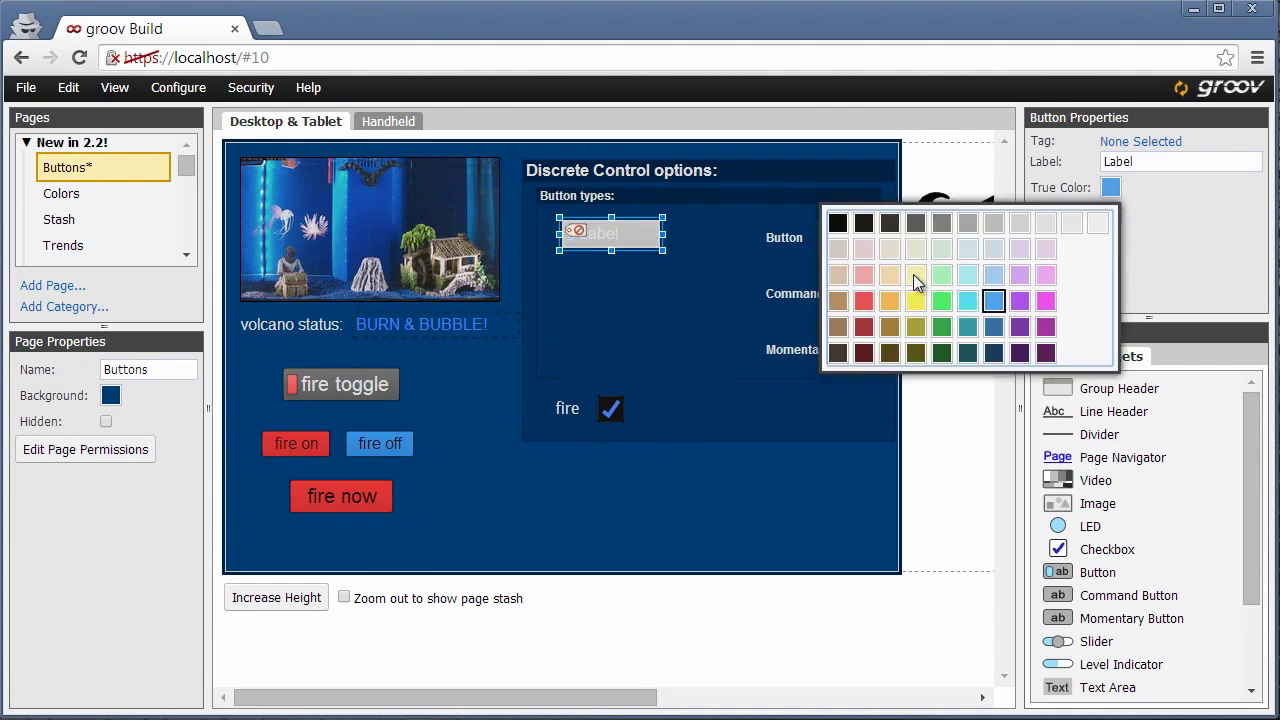
pyautogui.click(864, 302)
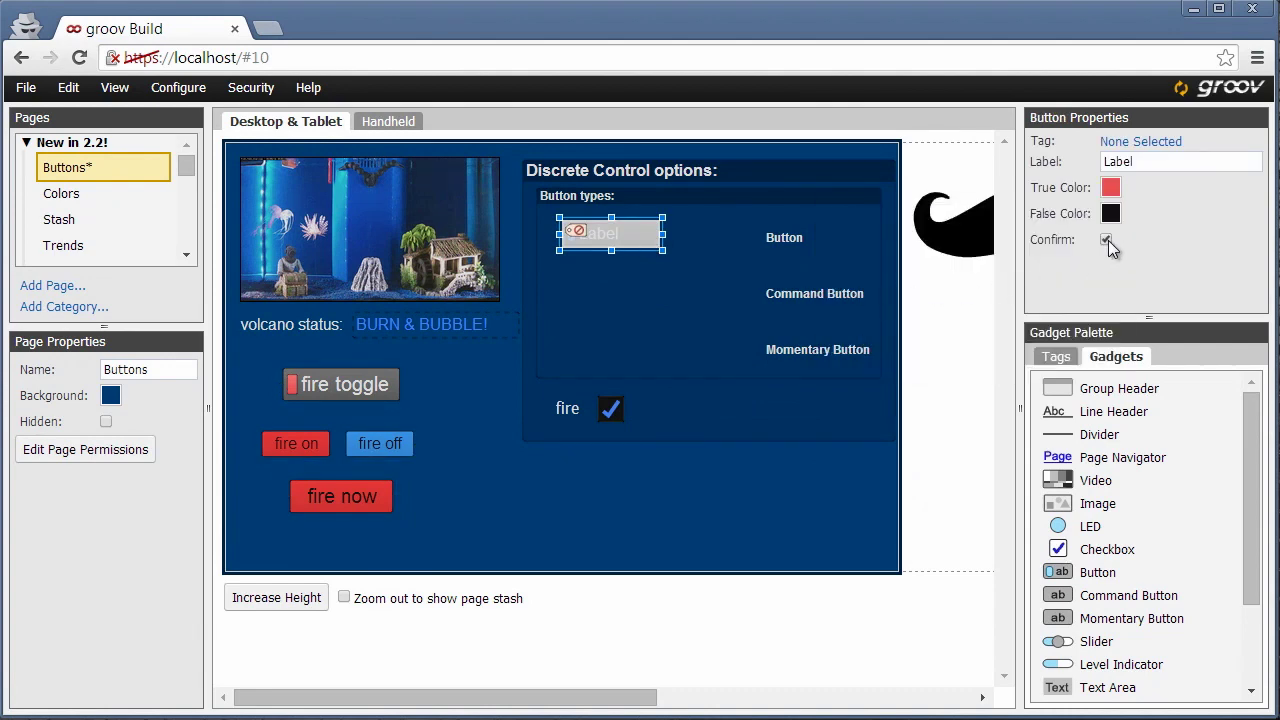
# Link the new button to volcano_fire under FishTank's Digital Output Points and widen it slightly to fit its label.
pyautogui.click(1158, 144)
pyautogui.click(402, 251)
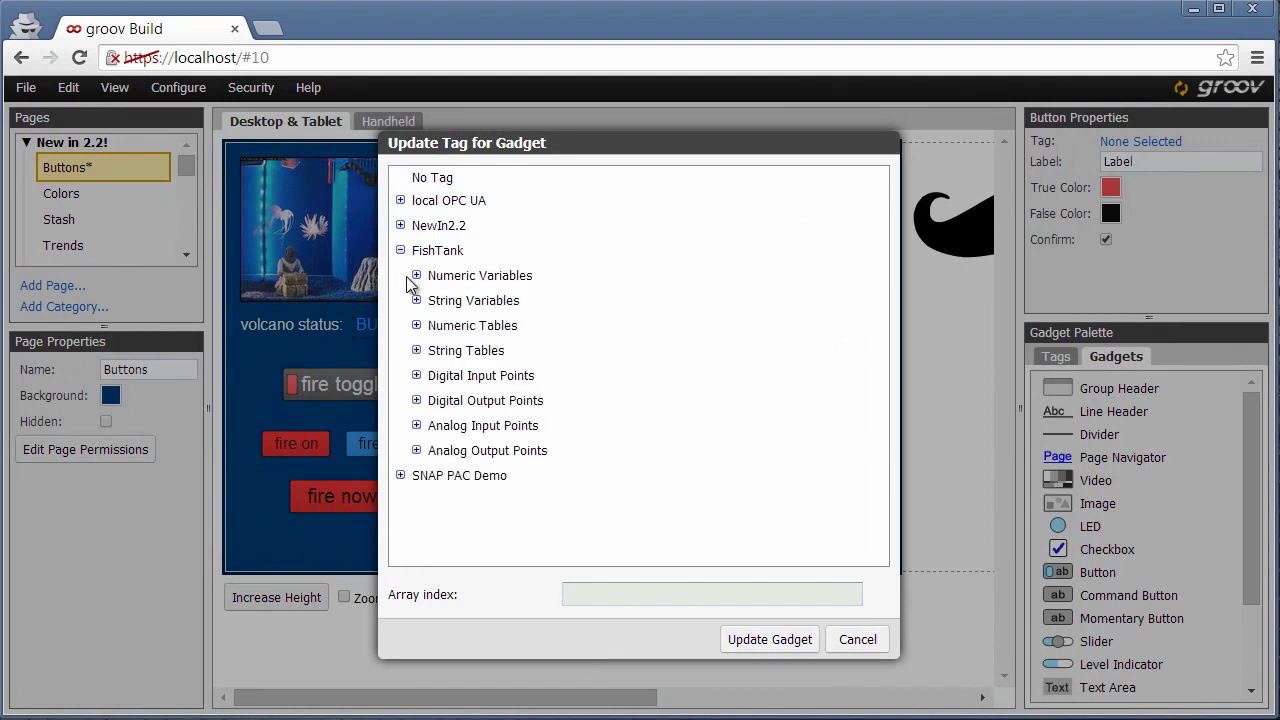
pyautogui.click(416, 400)
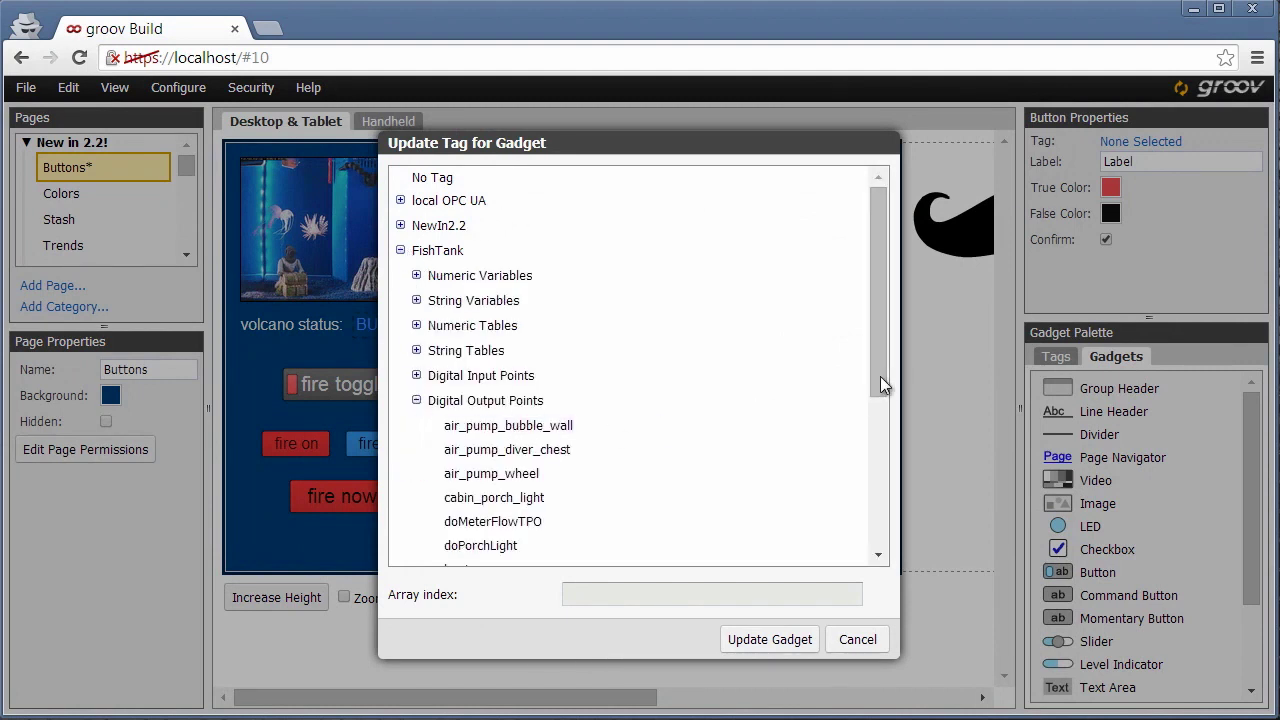
pyautogui.moveTo(880, 376); pyautogui.dragTo(706, 489)
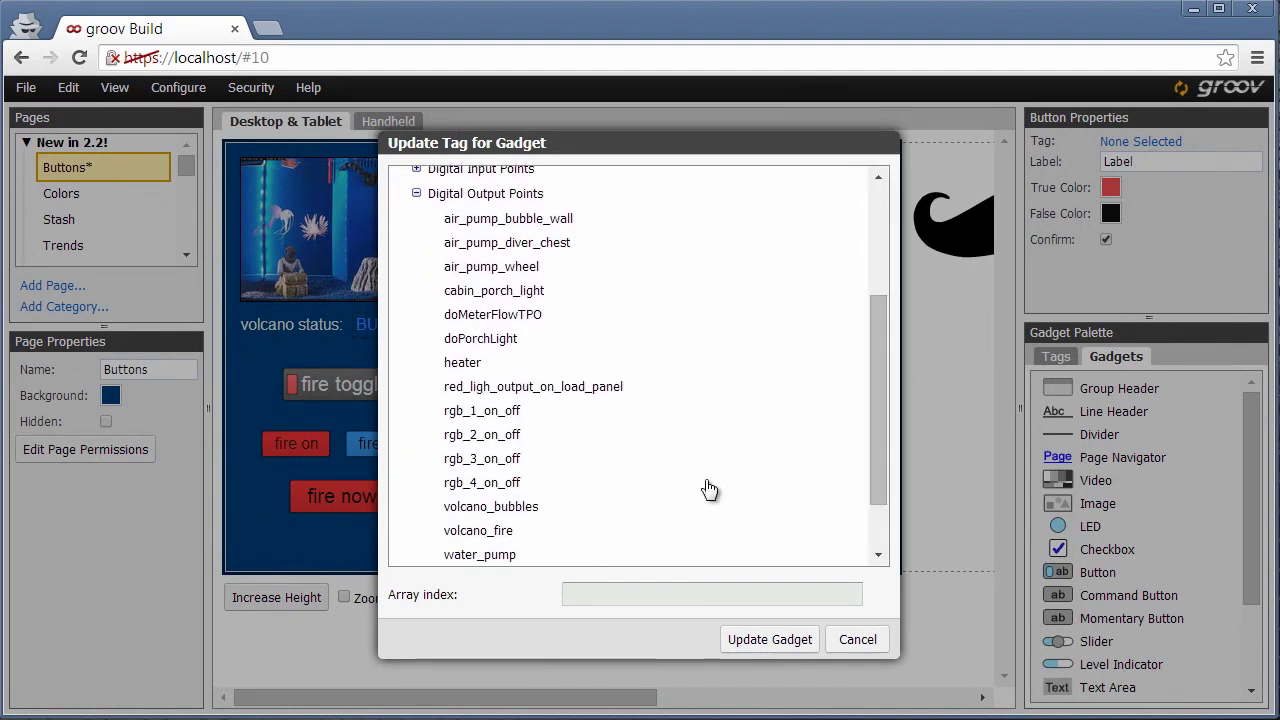
pyautogui.click(510, 540)
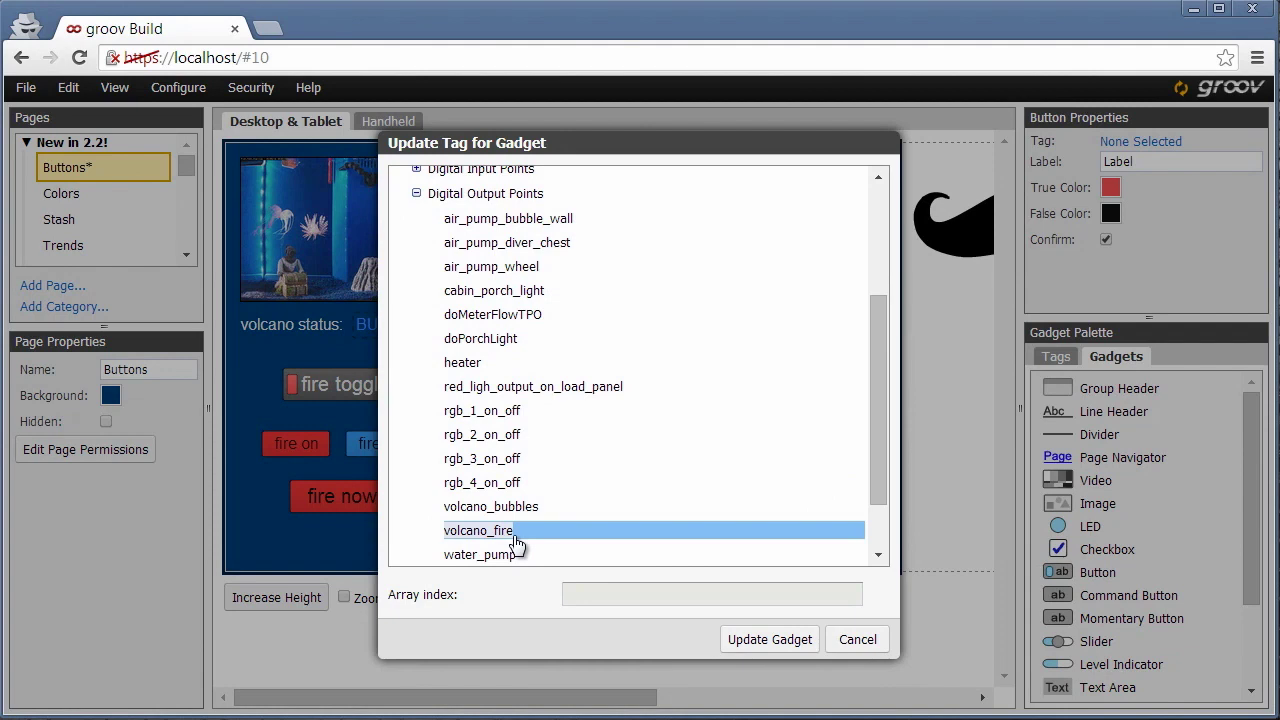
pyautogui.click(745, 641)
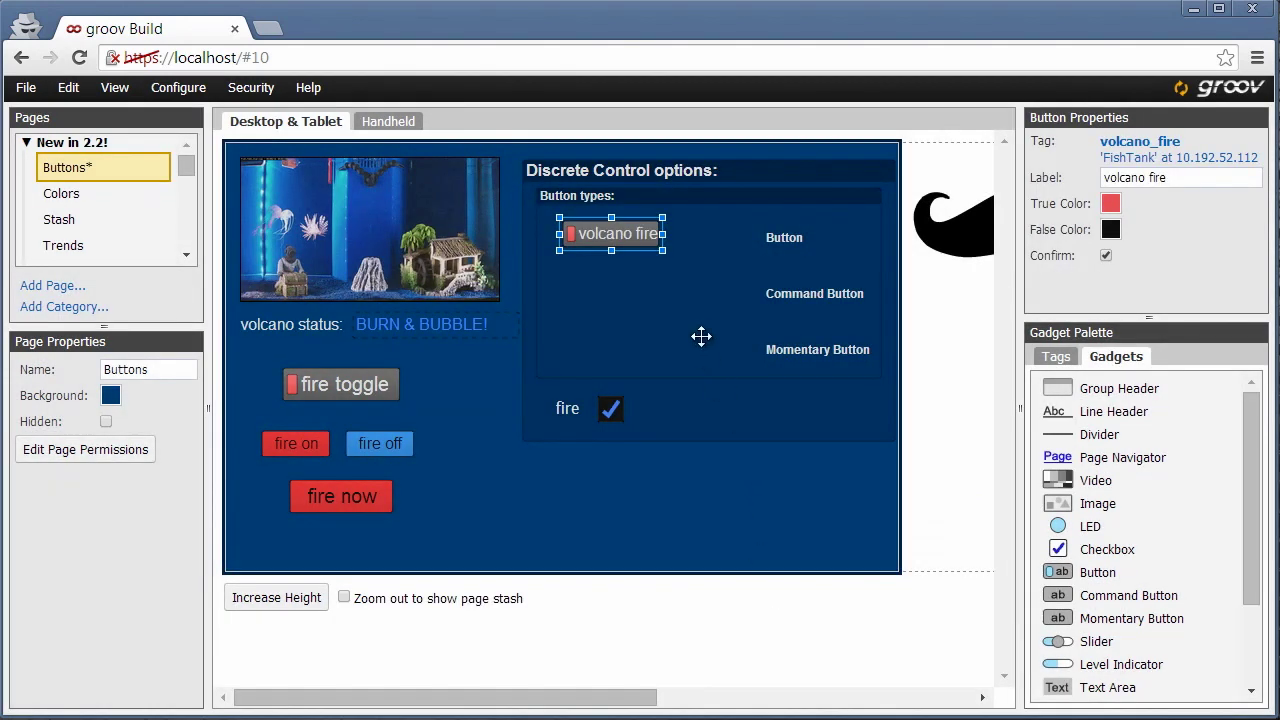
pyautogui.moveTo(662, 251); pyautogui.dragTo(669, 251)
# Add a Command Button gadget below the volcano fire button, with a dark red color and a value of 1.
pyautogui.moveTo(1082, 597); pyautogui.dragTo(598, 283)
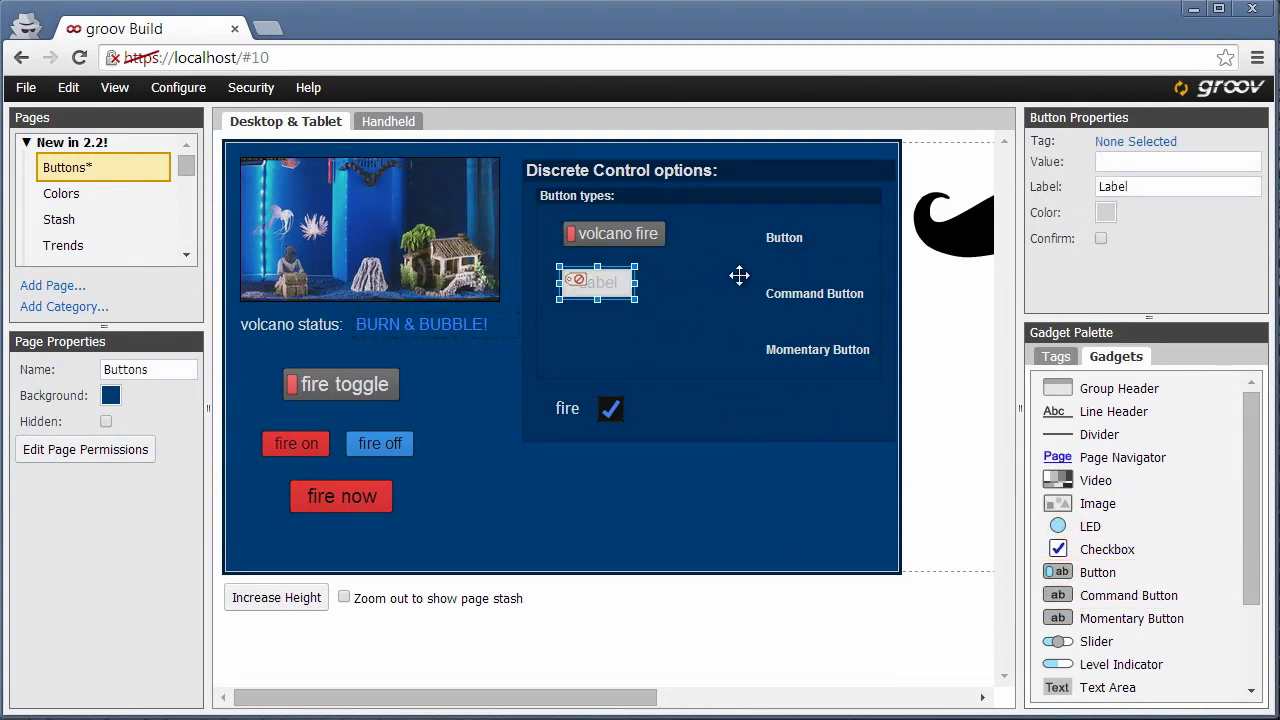
pyautogui.click(1105, 213)
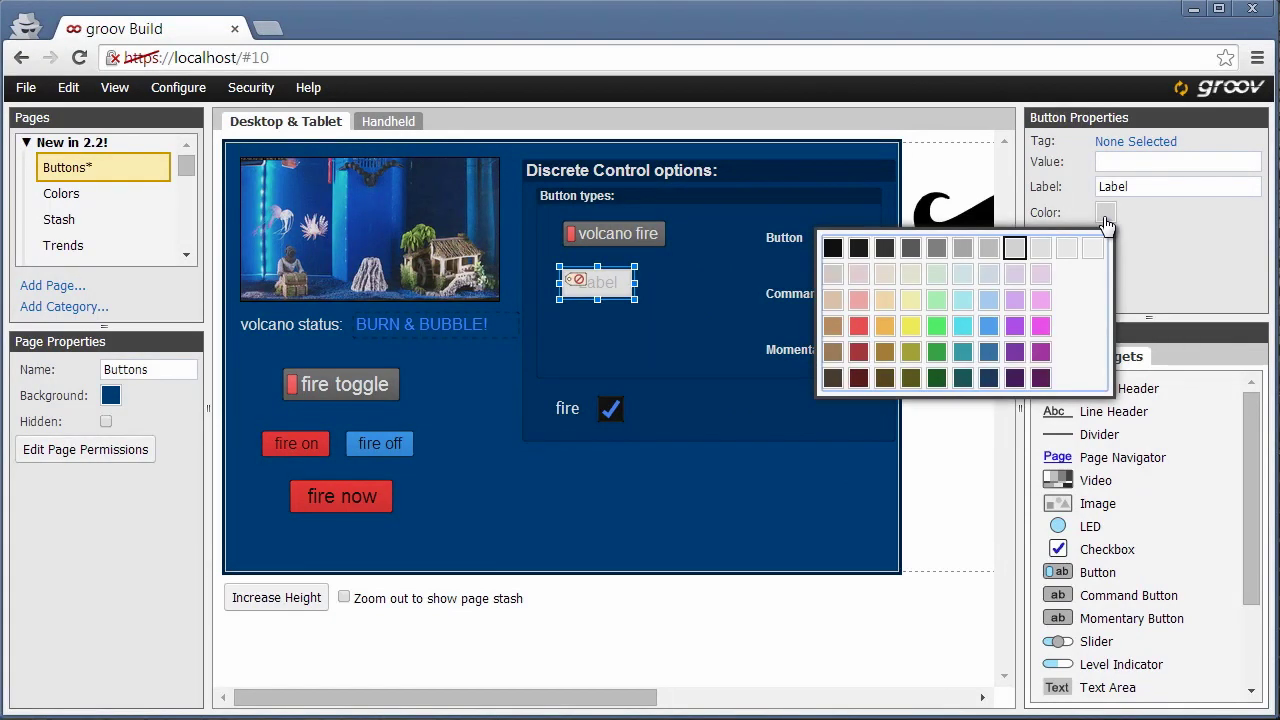
pyautogui.click(857, 351)
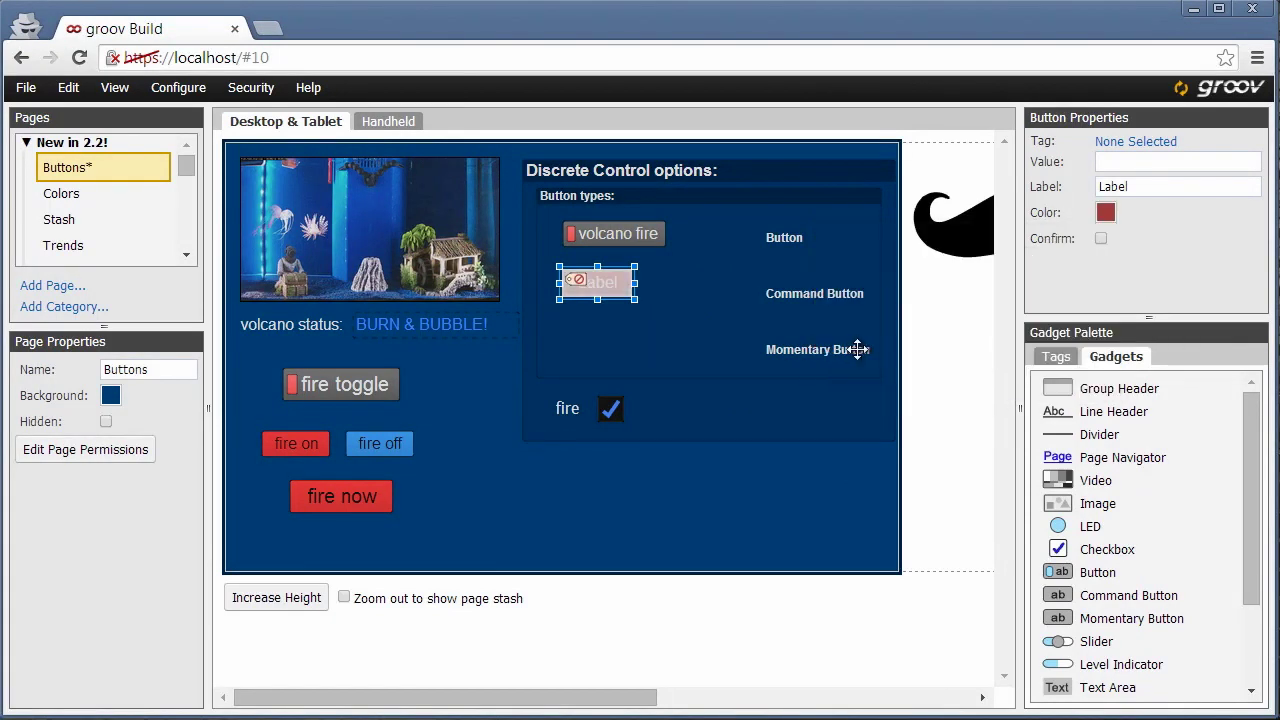
pyautogui.click(1119, 166)
pyautogui.write('1')
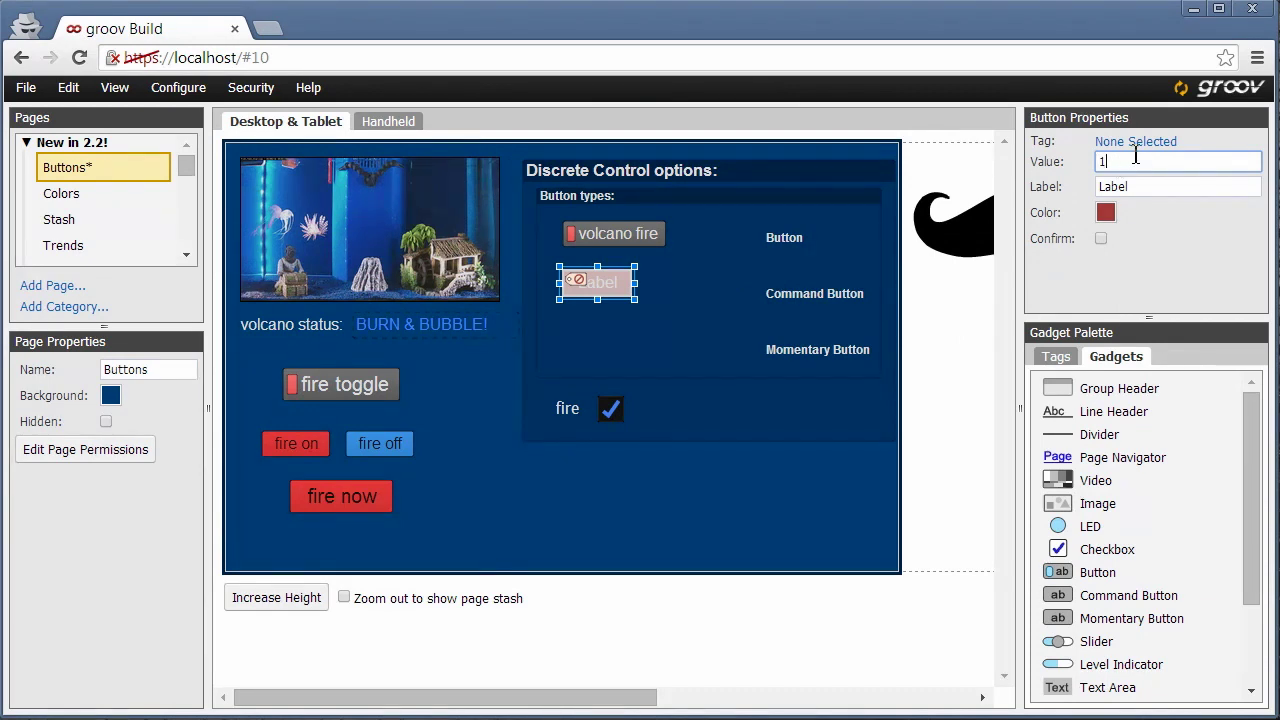
# Link the command button to volcano_fire under FishTank's Digital Output Points and label it "fire on".
pyautogui.click(1137, 141)
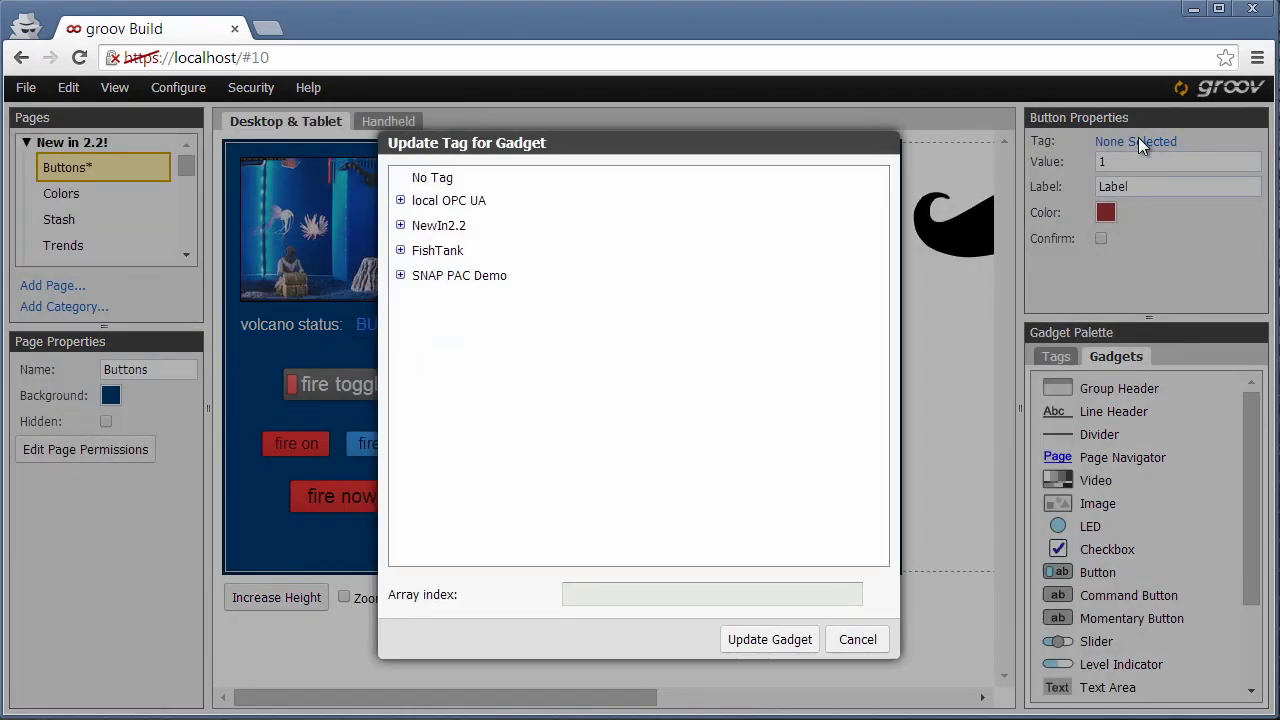
pyautogui.click(400, 251)
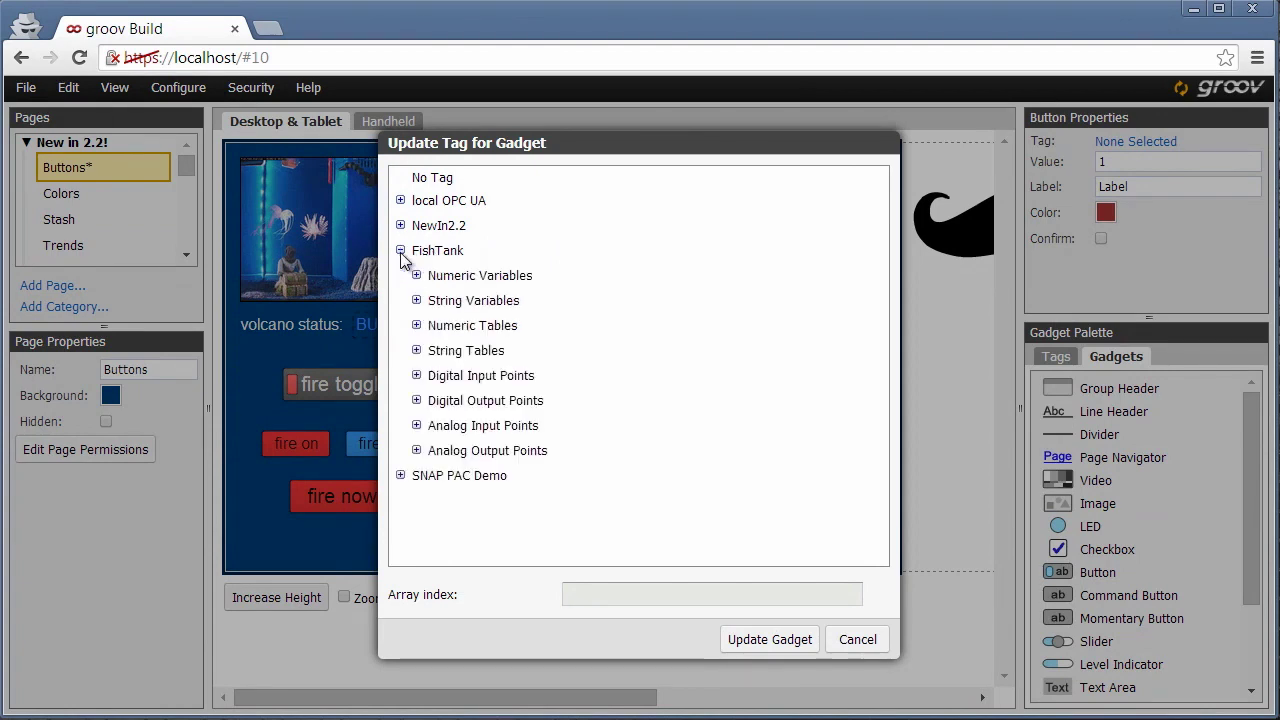
pyautogui.click(416, 450)
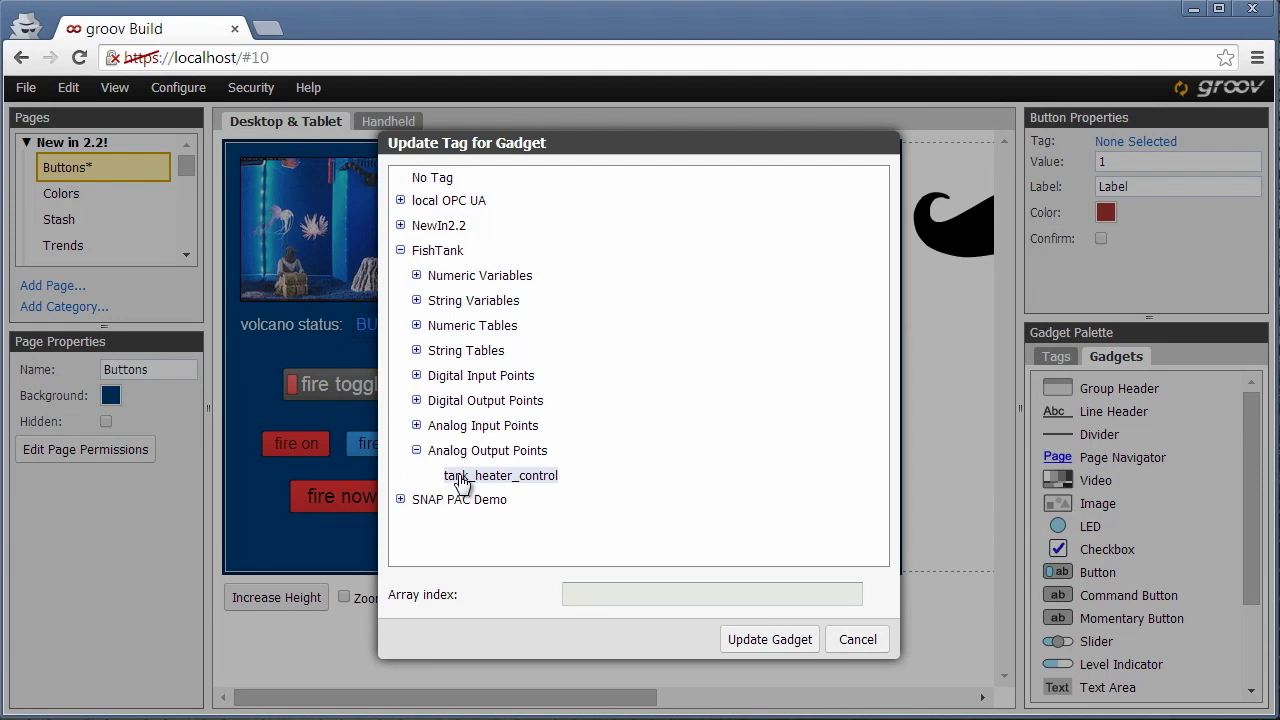
pyautogui.click(416, 400)
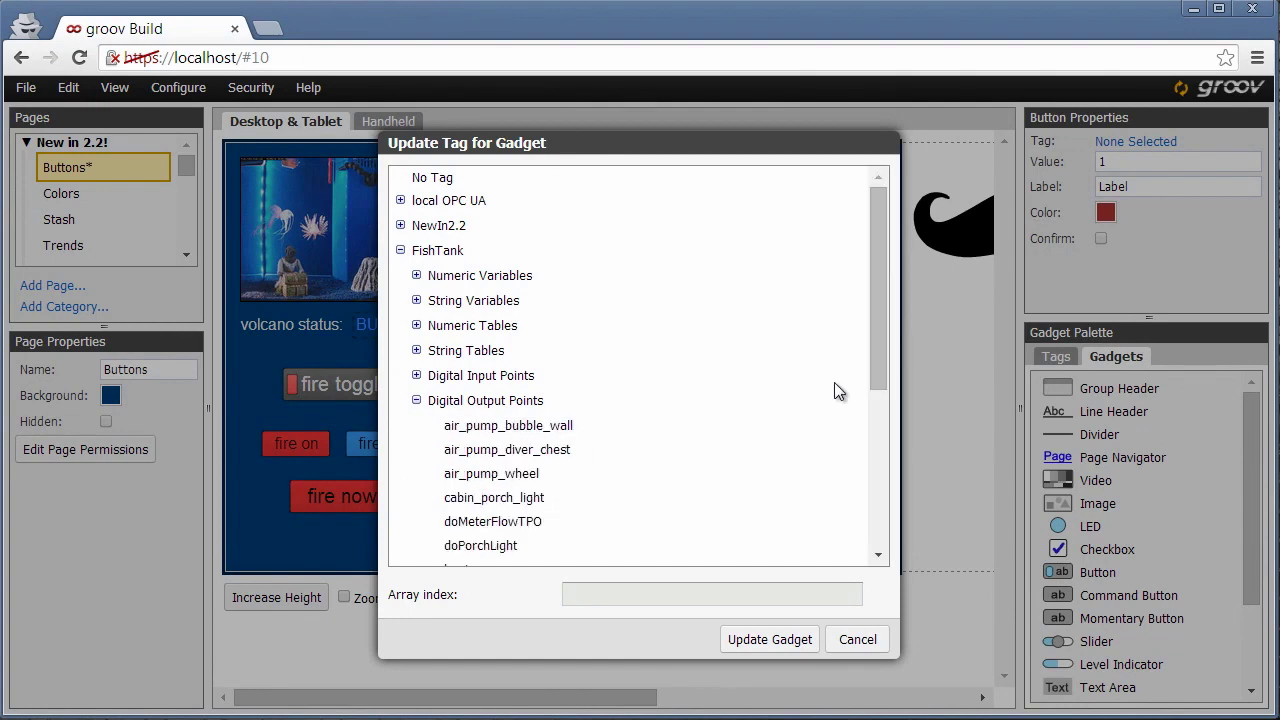
pyautogui.moveTo(880, 379); pyautogui.dragTo(862, 506)
pyautogui.click(496, 466)
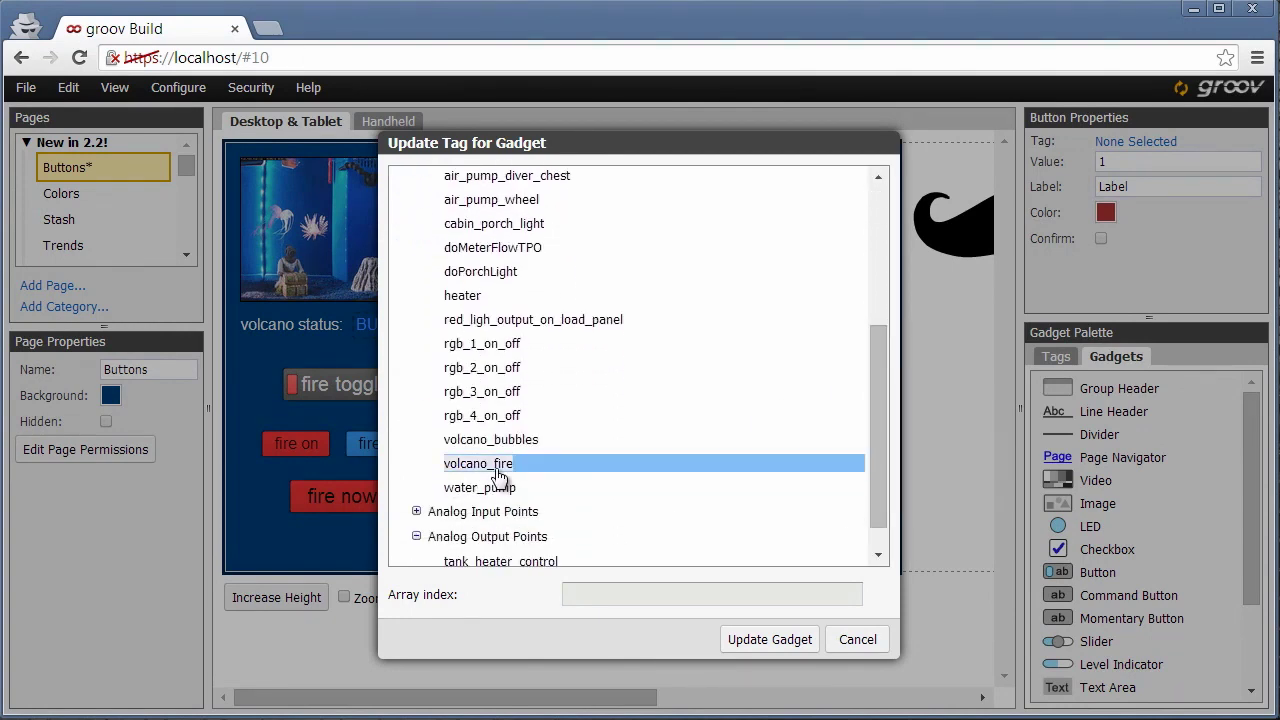
pyautogui.click(757, 639)
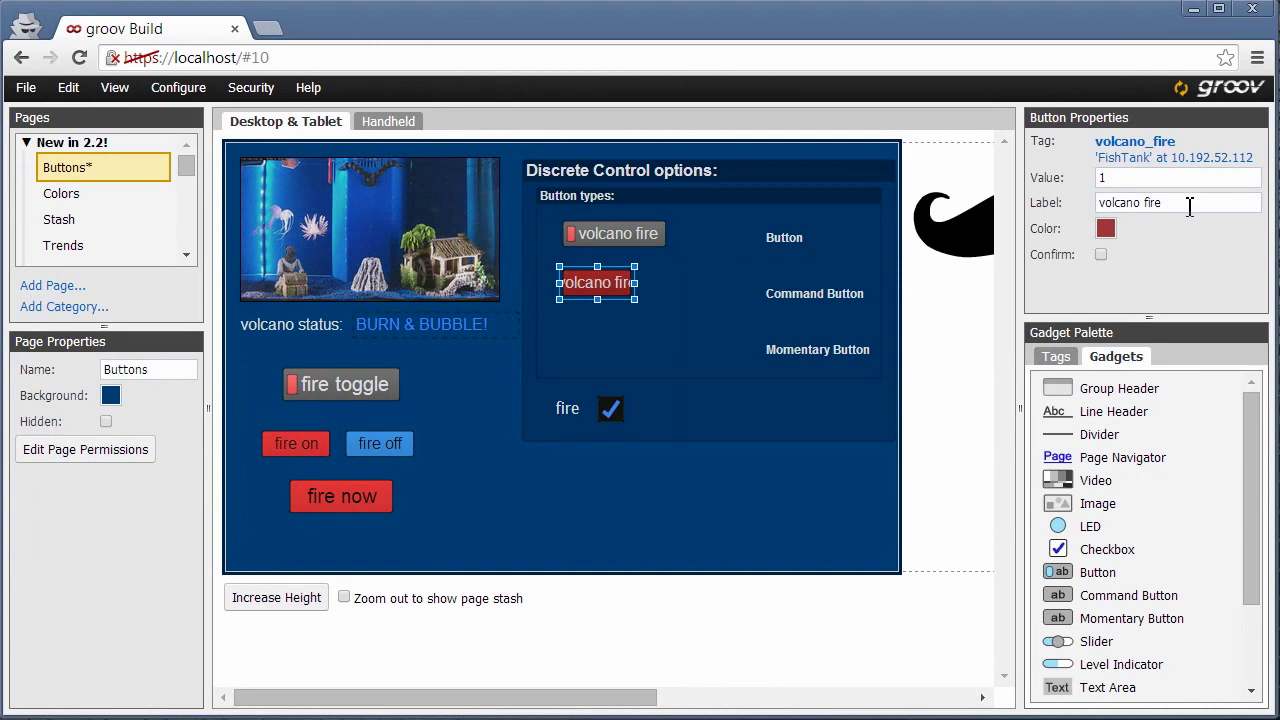
pyautogui.moveTo(1189, 205); pyautogui.dragTo(1016, 187)
pyautogui.write('fire on')
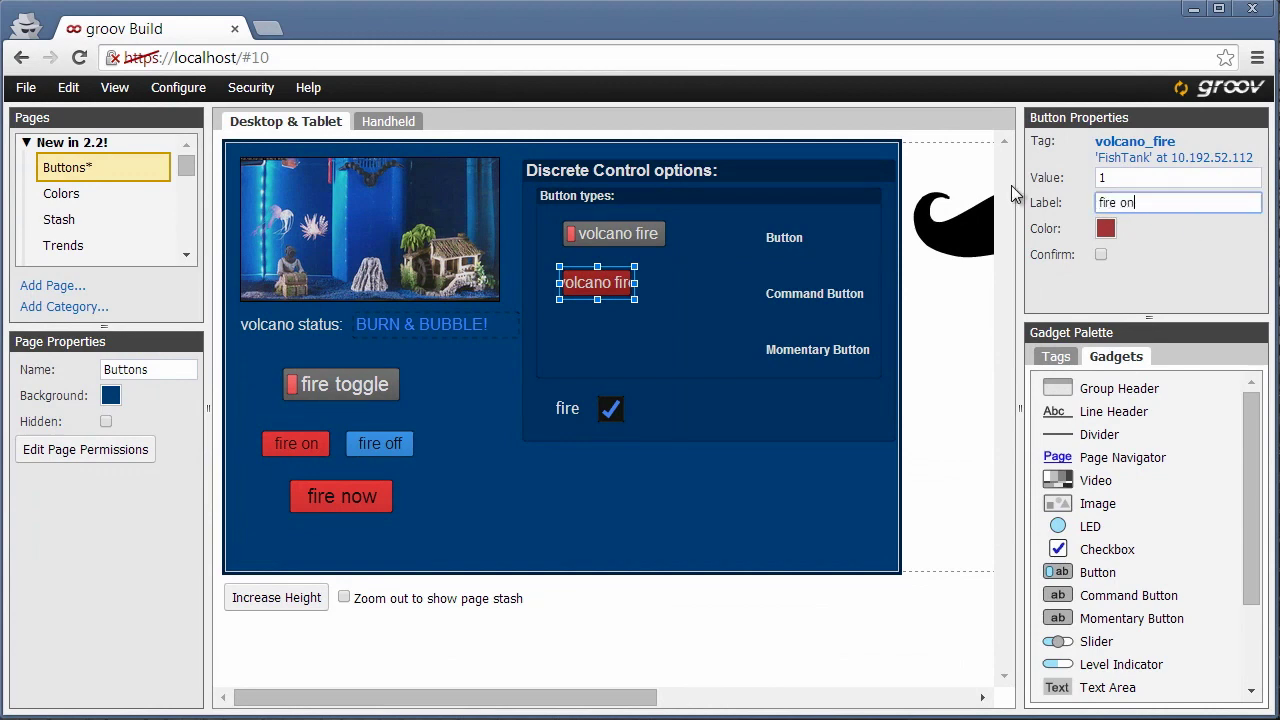
# Duplicate the new dark red fire on button and place the copy directly beside the original.
pyautogui.click(580, 284)
pyautogui.rightClick(580, 284)
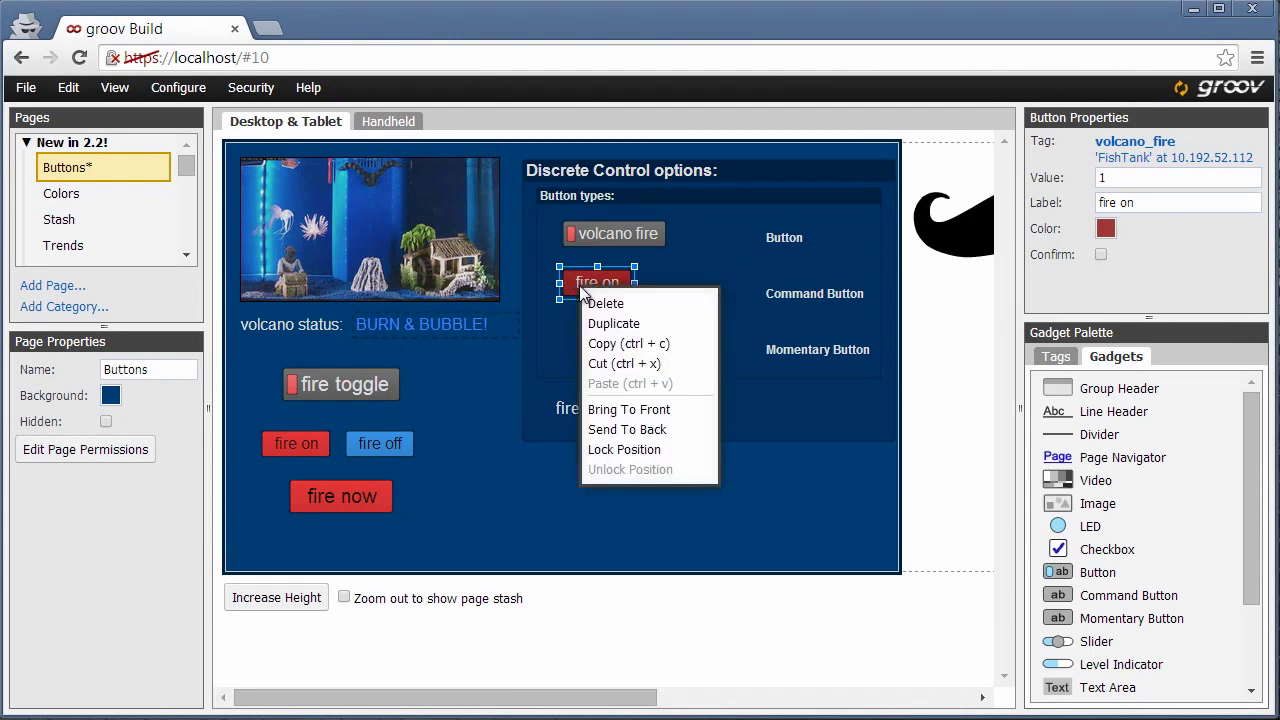
pyautogui.click(603, 322)
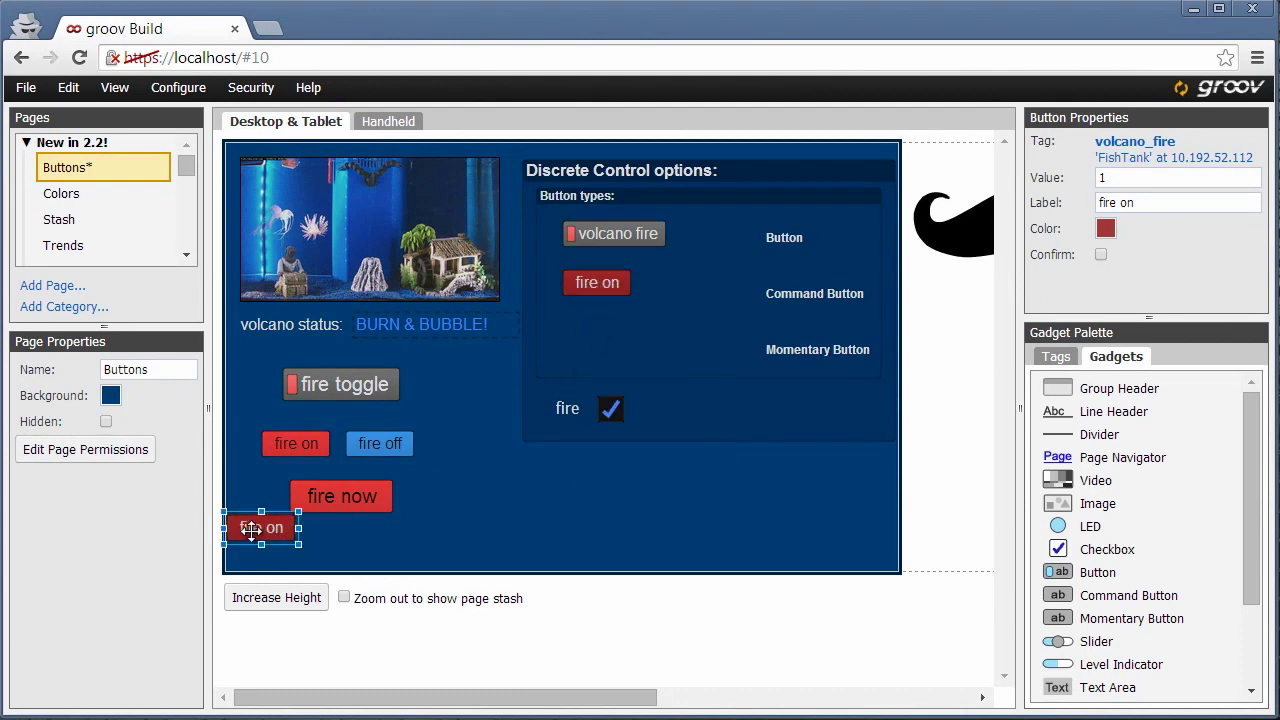
pyautogui.moveTo(262, 530); pyautogui.dragTo(656, 285)
# Label the duplicated command button "fire off", set its value to 0, and color it dark blue.
pyautogui.click(1164, 203)
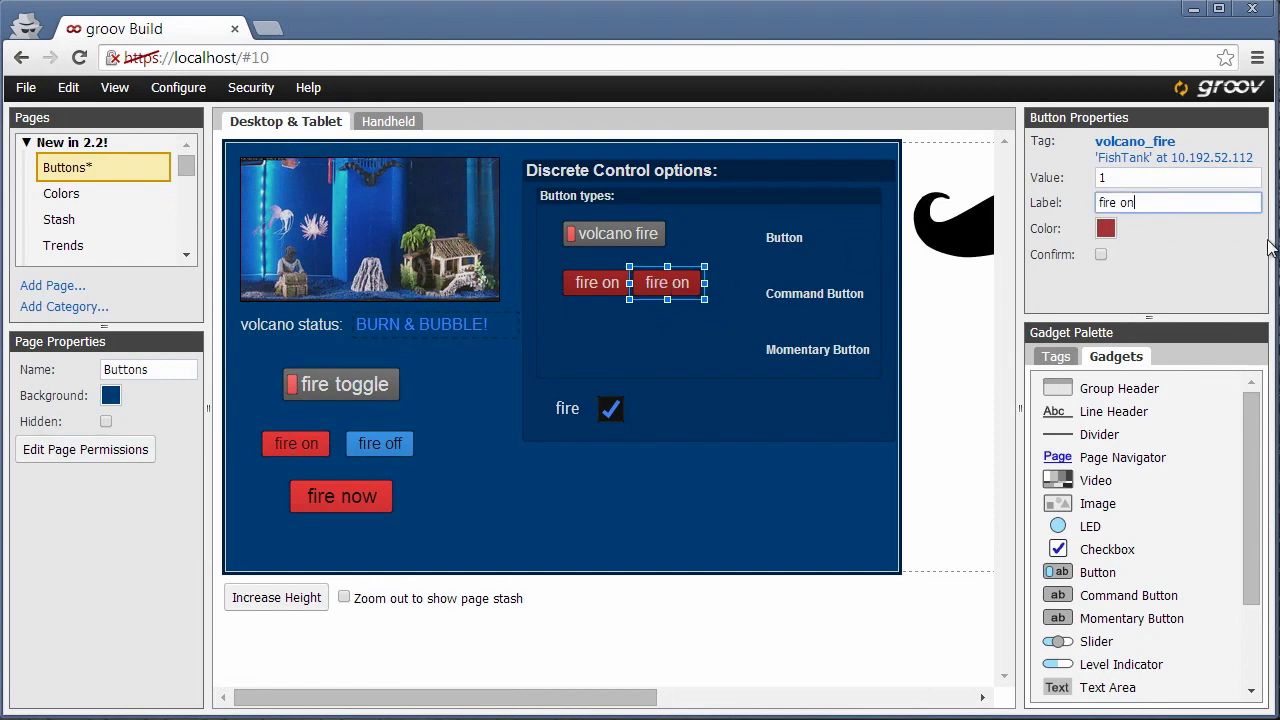
pyautogui.press('BackSpace')
pyautogui.write('ff')
pyautogui.hotkey('shift', 'Tab')
pyautogui.write('0')
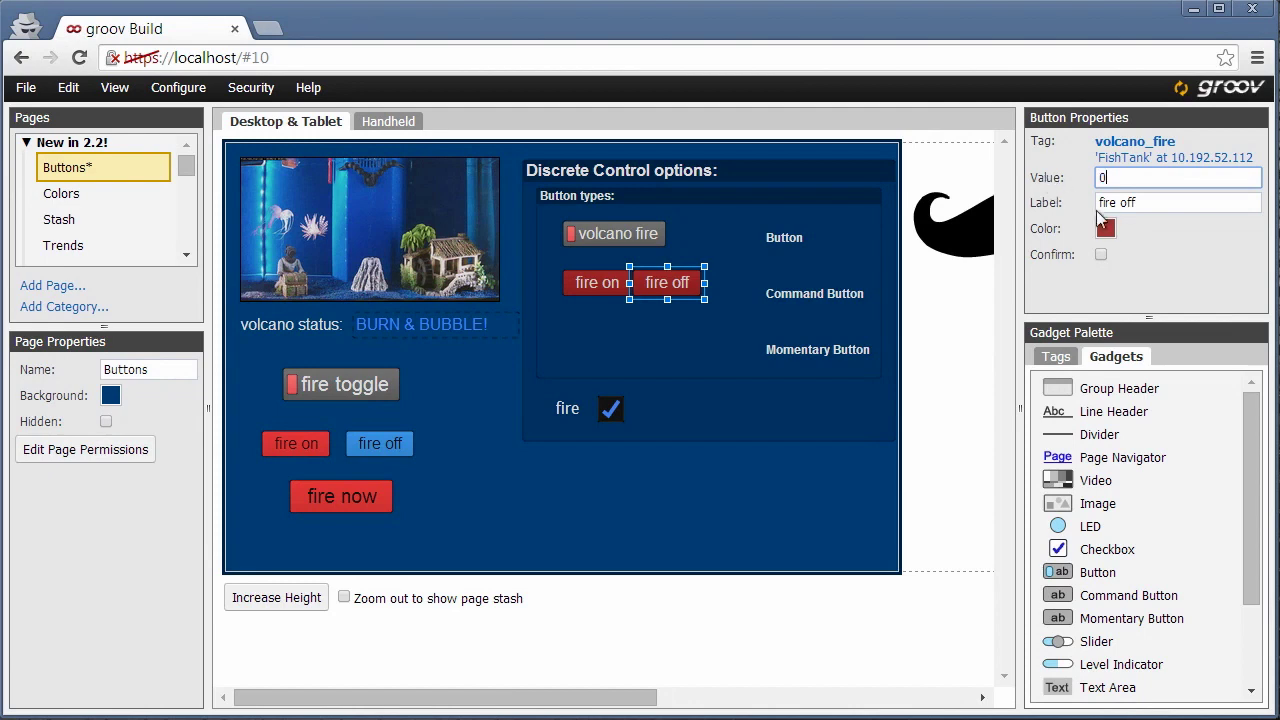
pyautogui.click(1105, 229)
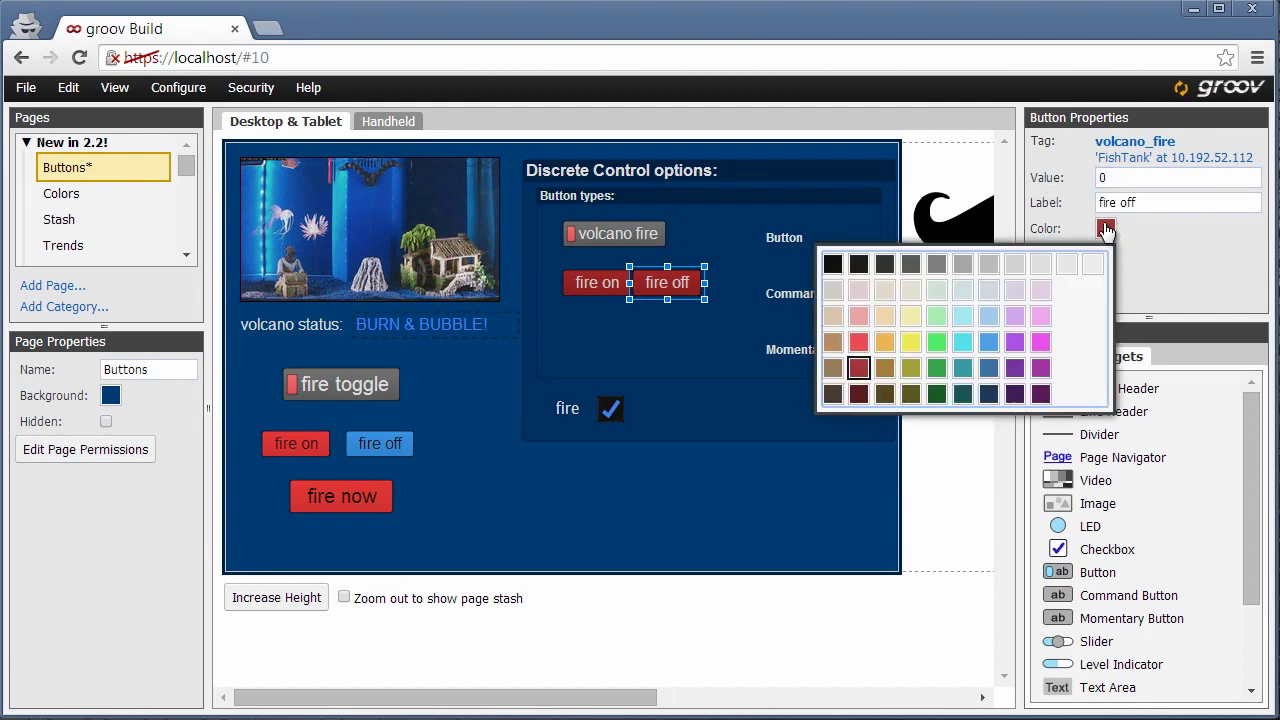
pyautogui.click(985, 368)
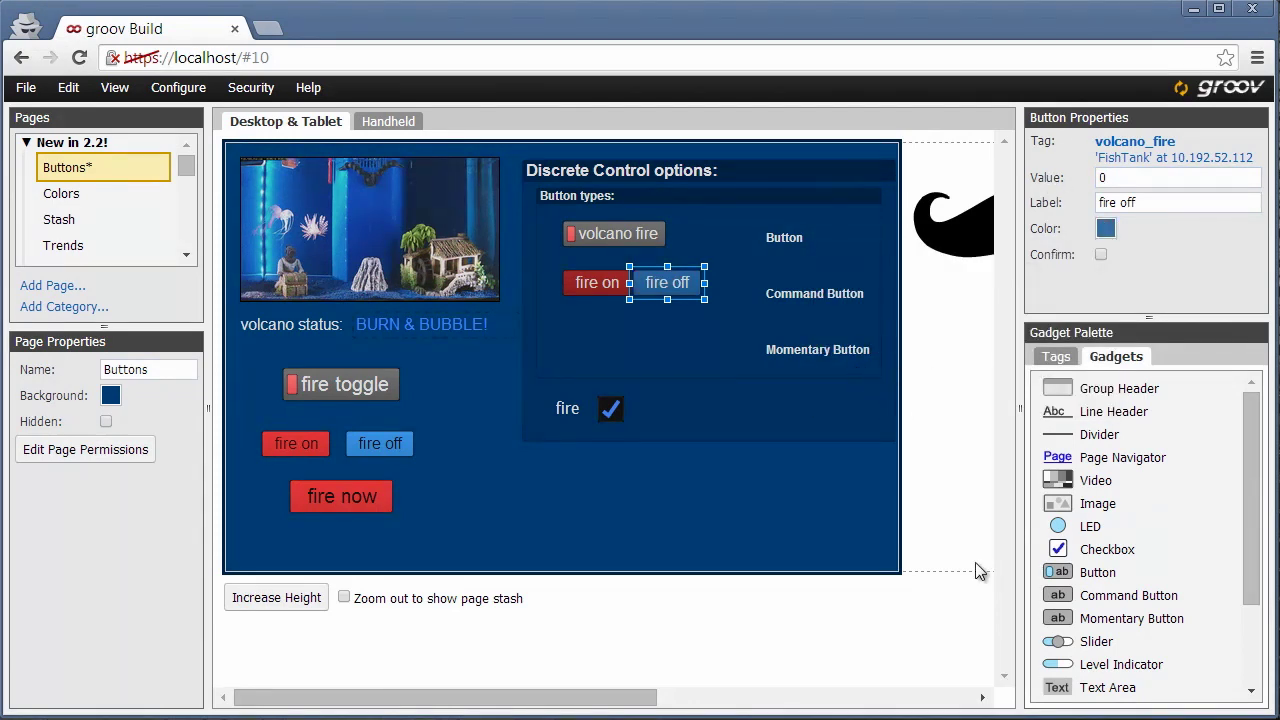
# Add a Momentary Button gadget below the fire on button and link it to volcano_fire under FishTank's Digital Output Points.
pyautogui.moveTo(1068, 612); pyautogui.dragTo(597, 329)
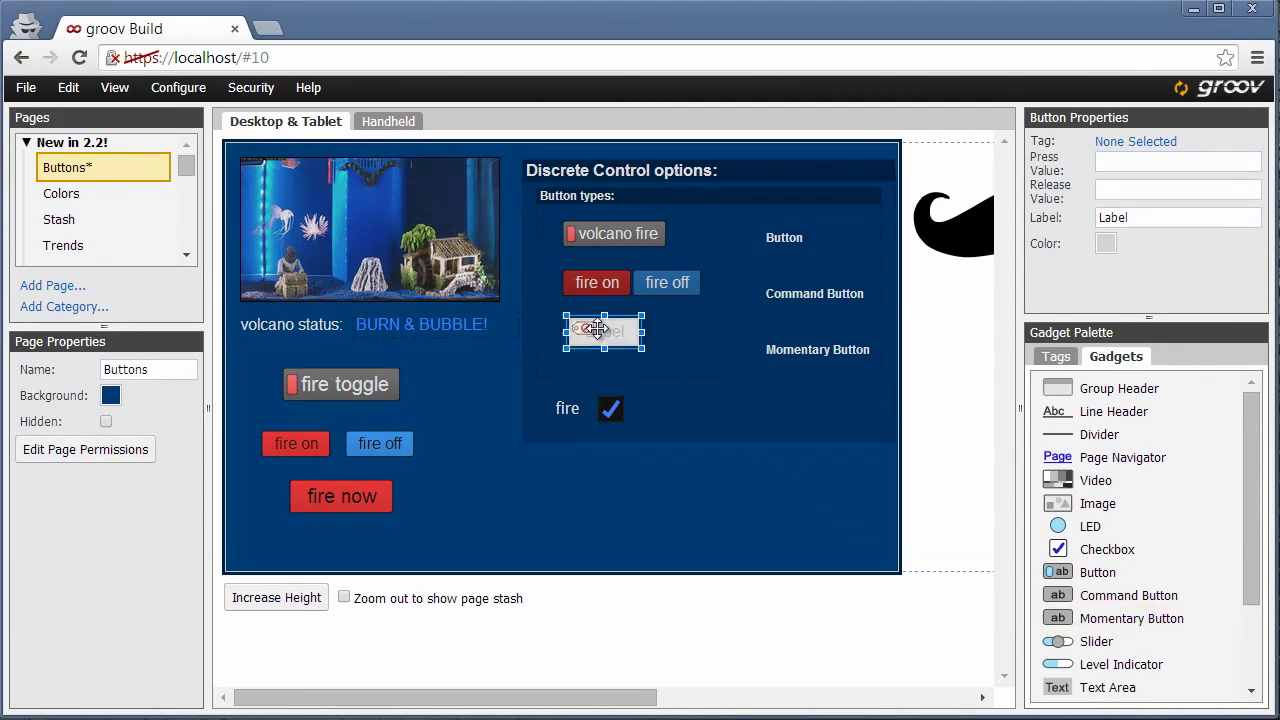
pyautogui.click(1162, 141)
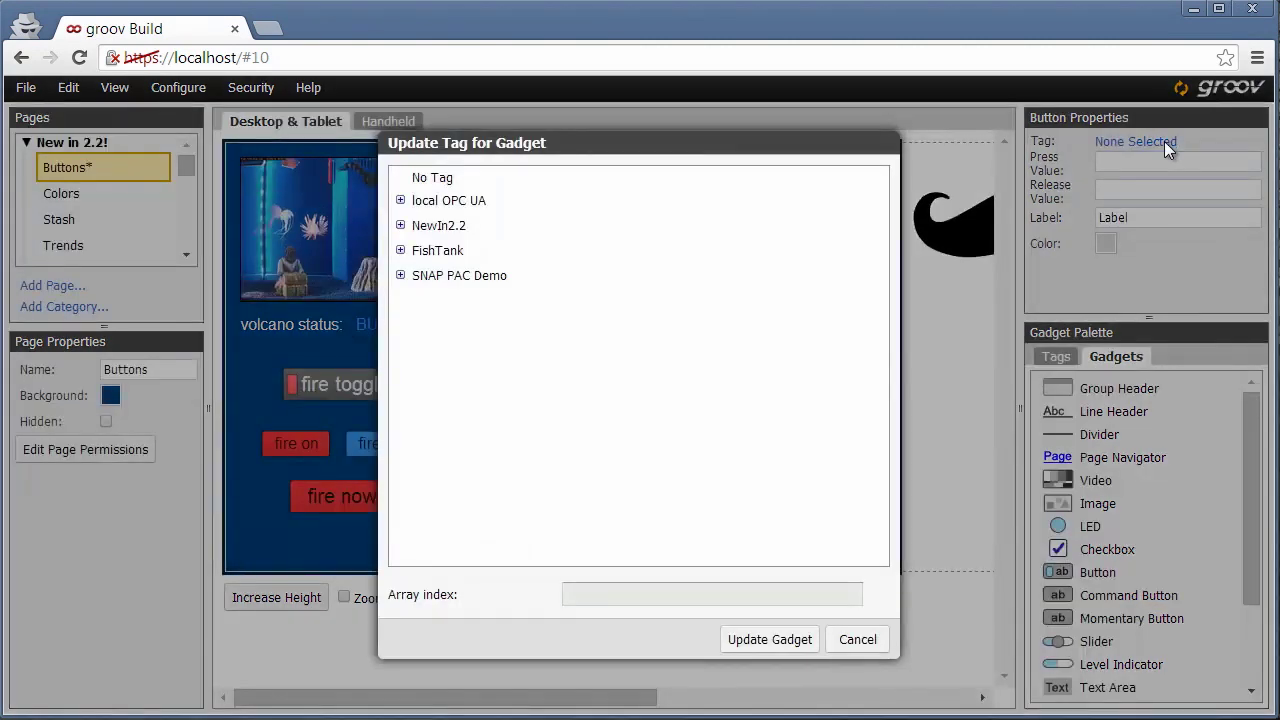
pyautogui.click(401, 250)
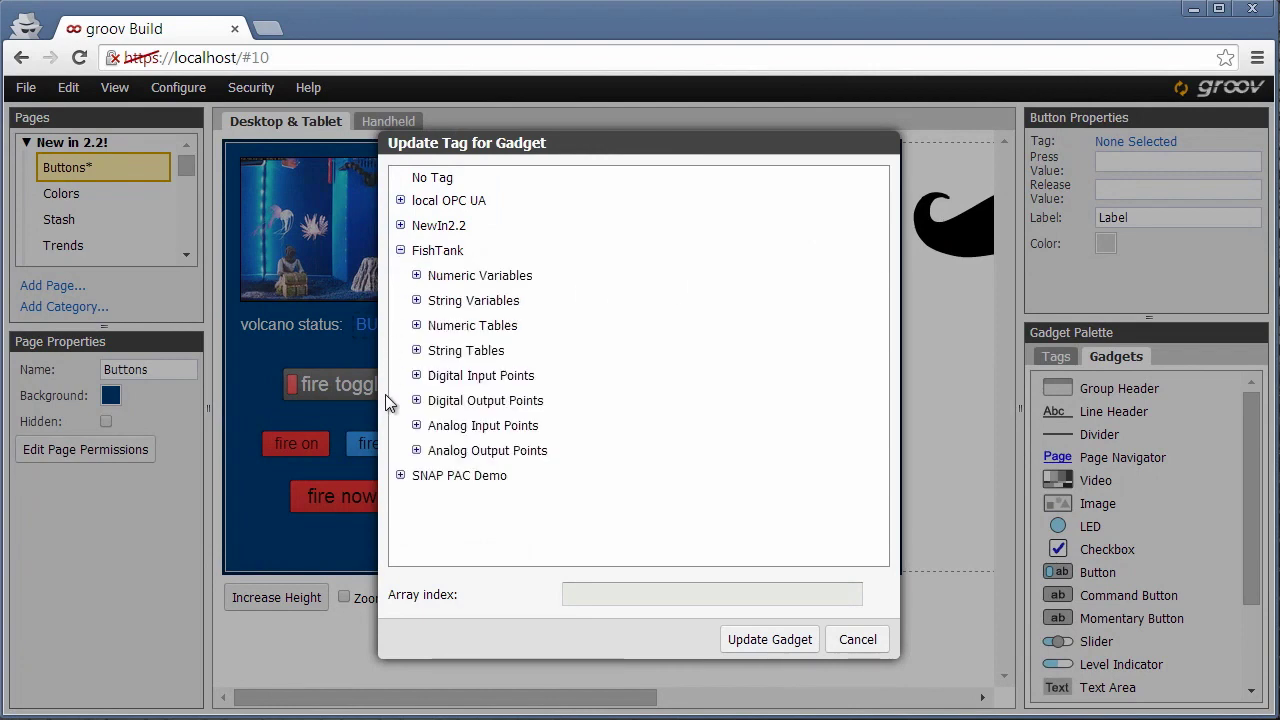
pyautogui.click(416, 400)
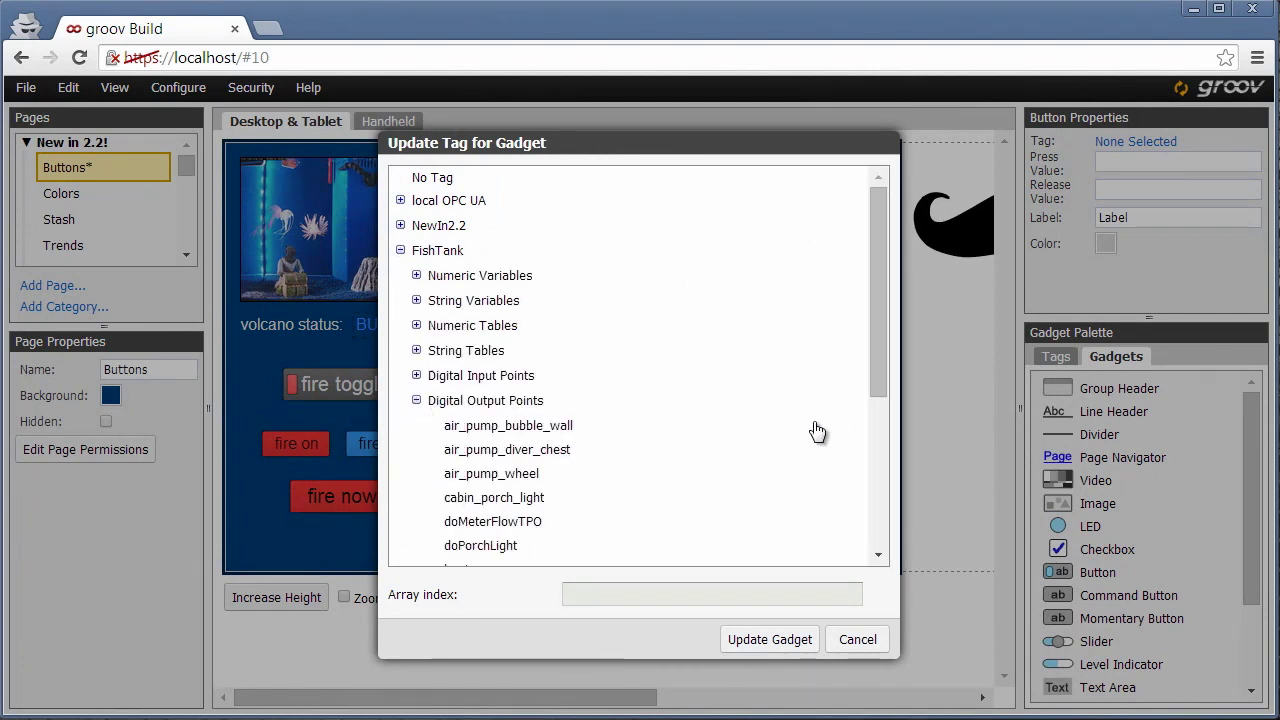
pyautogui.moveTo(877, 375); pyautogui.dragTo(864, 520)
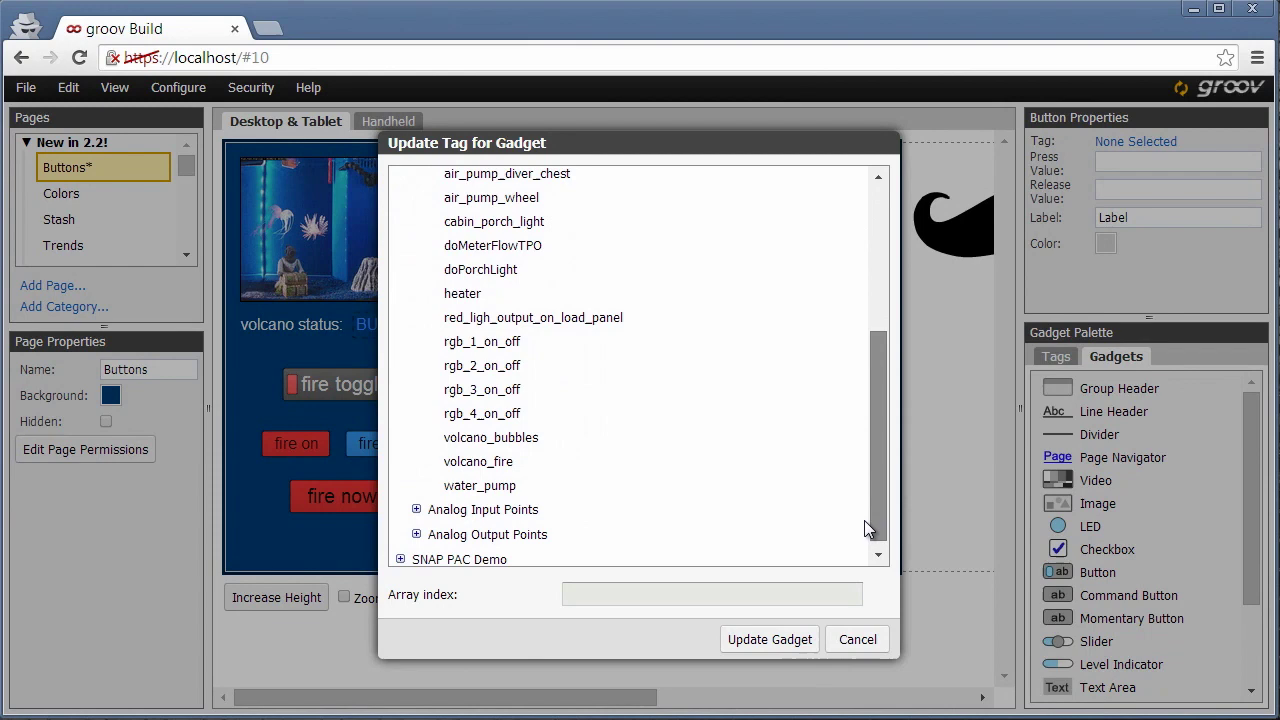
pyautogui.click(510, 462)
pyautogui.click(772, 640)
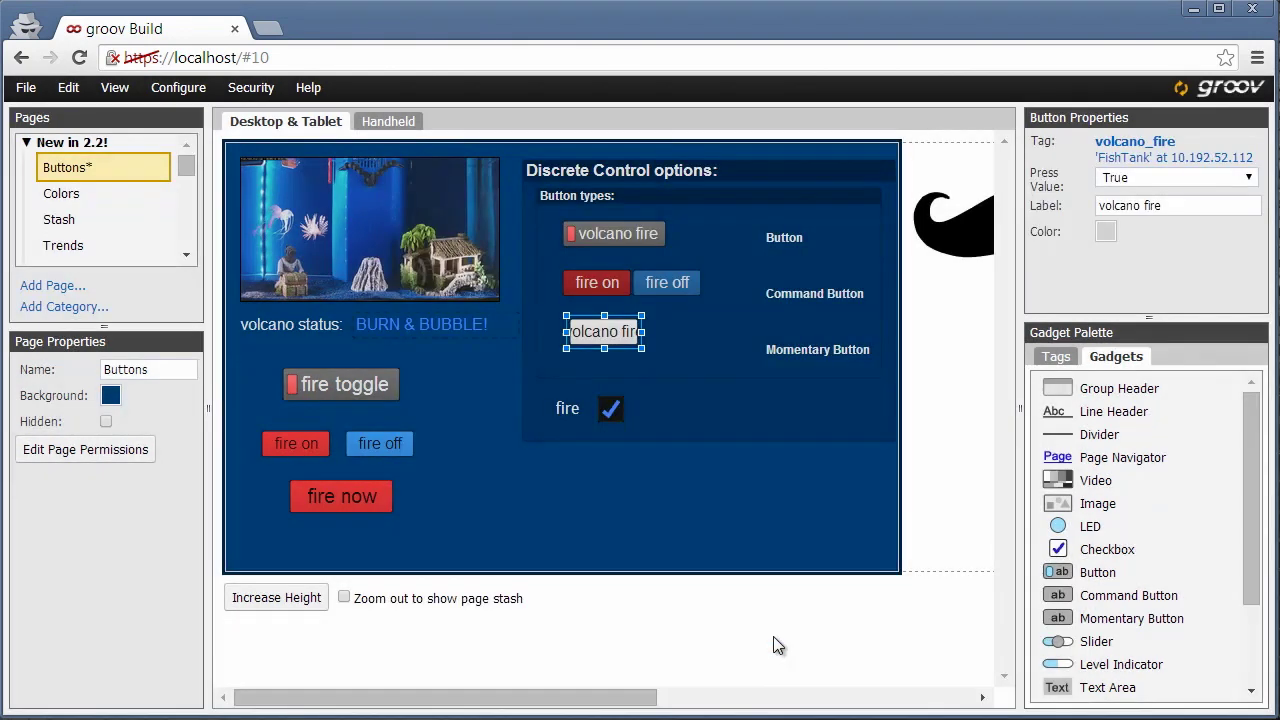
# Give the momentary button a press value of True, a bright red color and the label "fire now".
pyautogui.click(1249, 178)
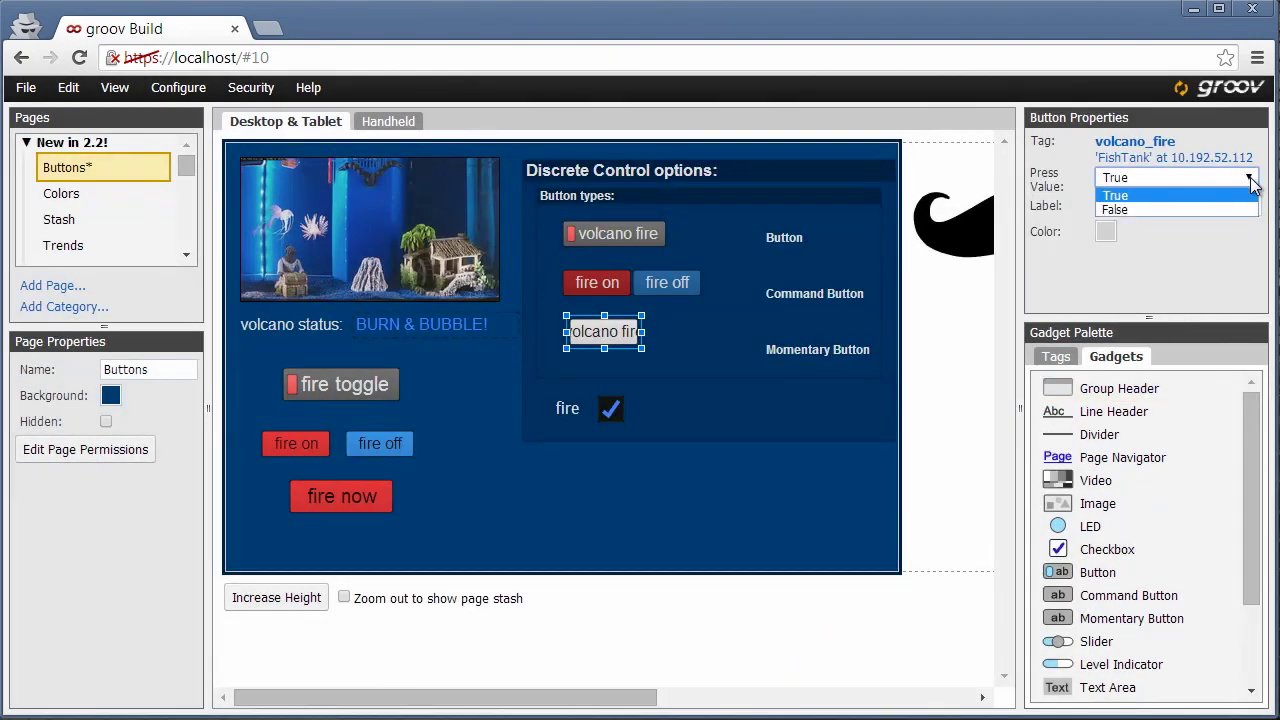
pyautogui.click(1252, 190)
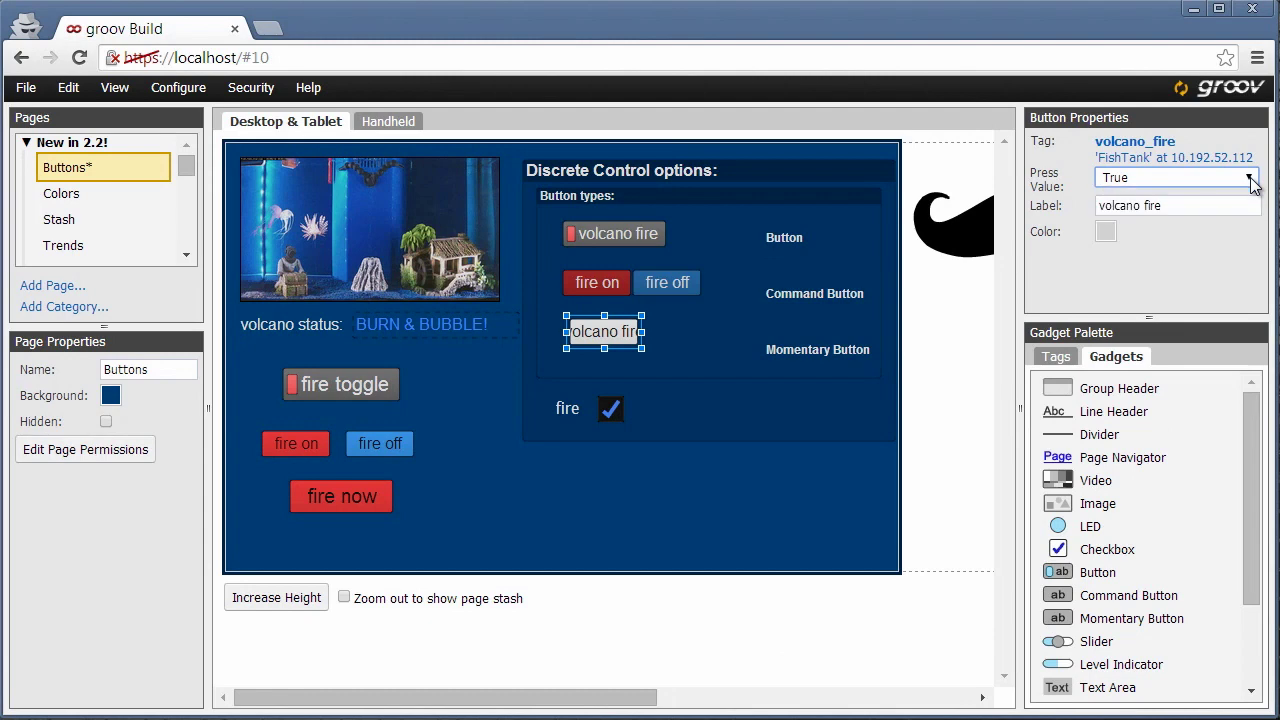
pyautogui.click(1107, 234)
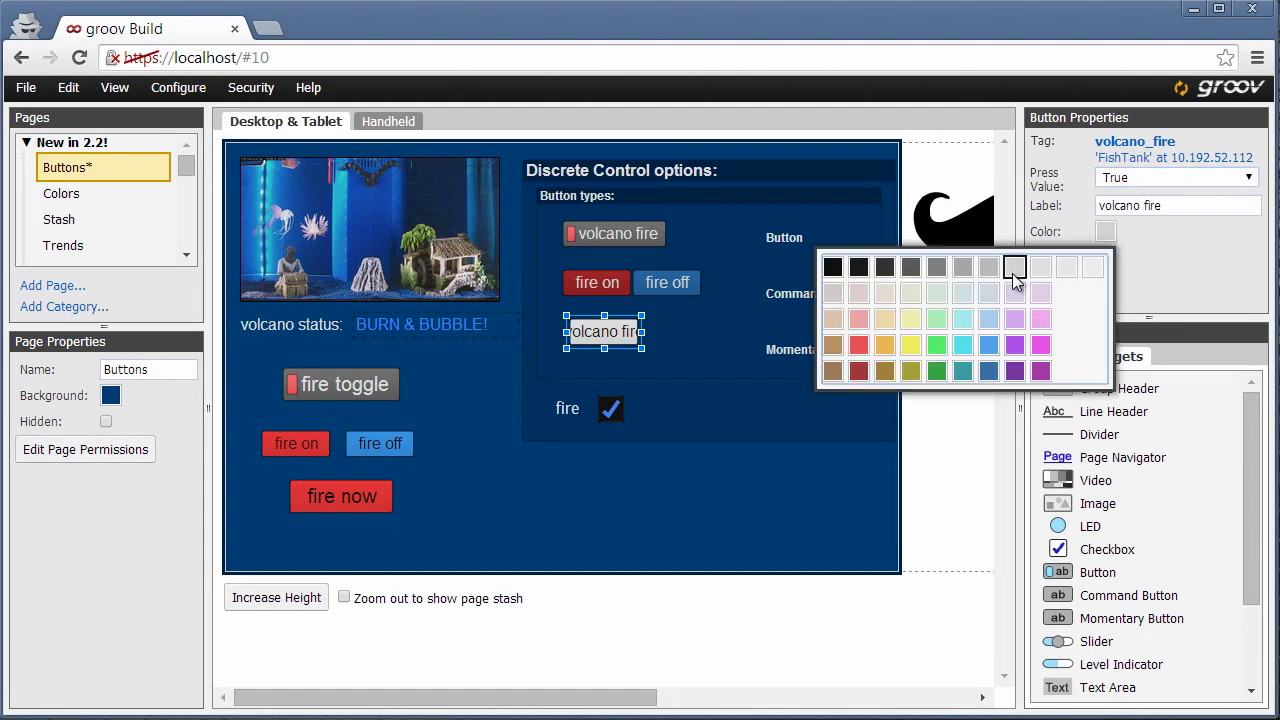
pyautogui.click(858, 346)
pyautogui.click(1205, 212)
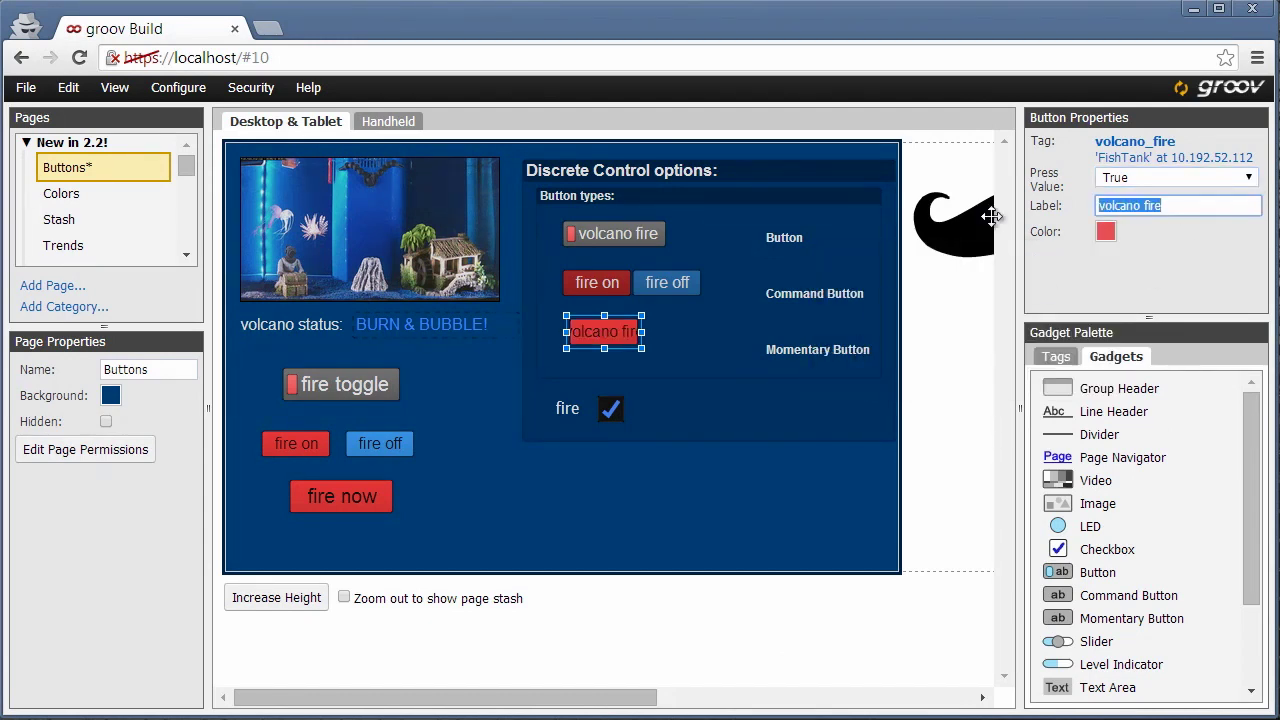
pyautogui.write('fire now')
pyautogui.click(665, 414)
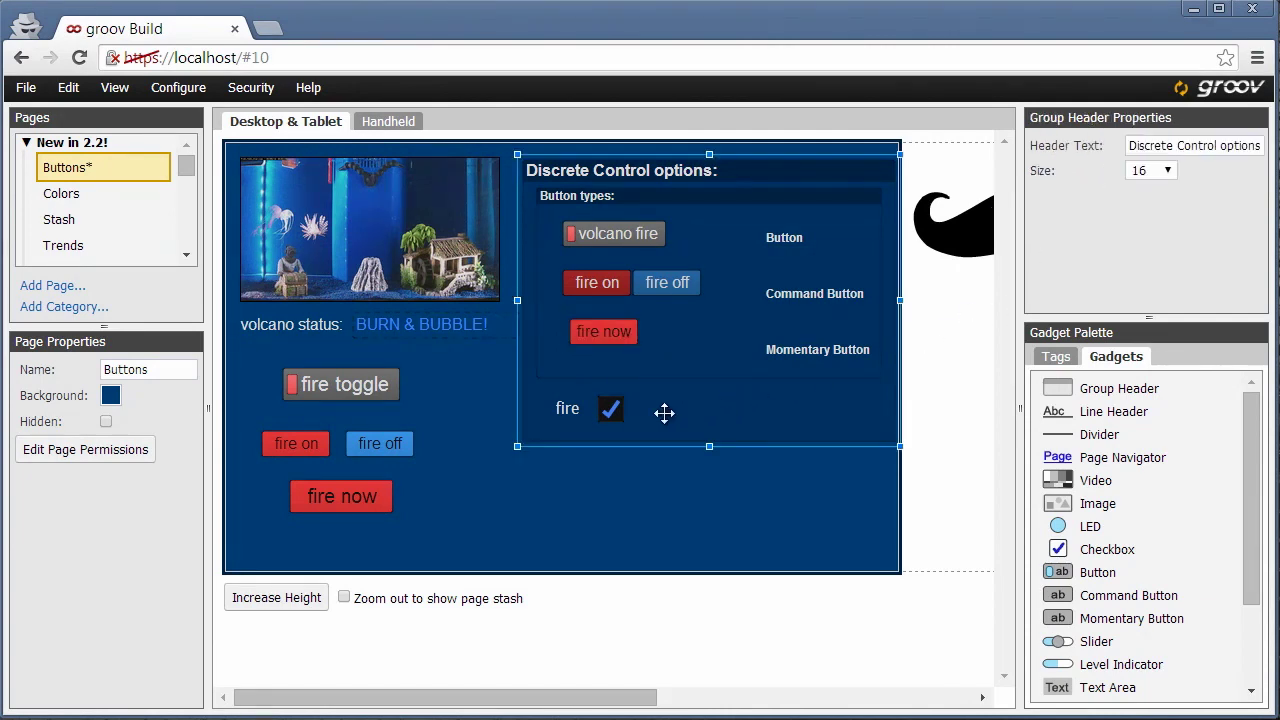
# Compare the properties of the fire checkbox with those of the volcano fire button.
pyautogui.click(613, 410)
pyautogui.click(622, 237)
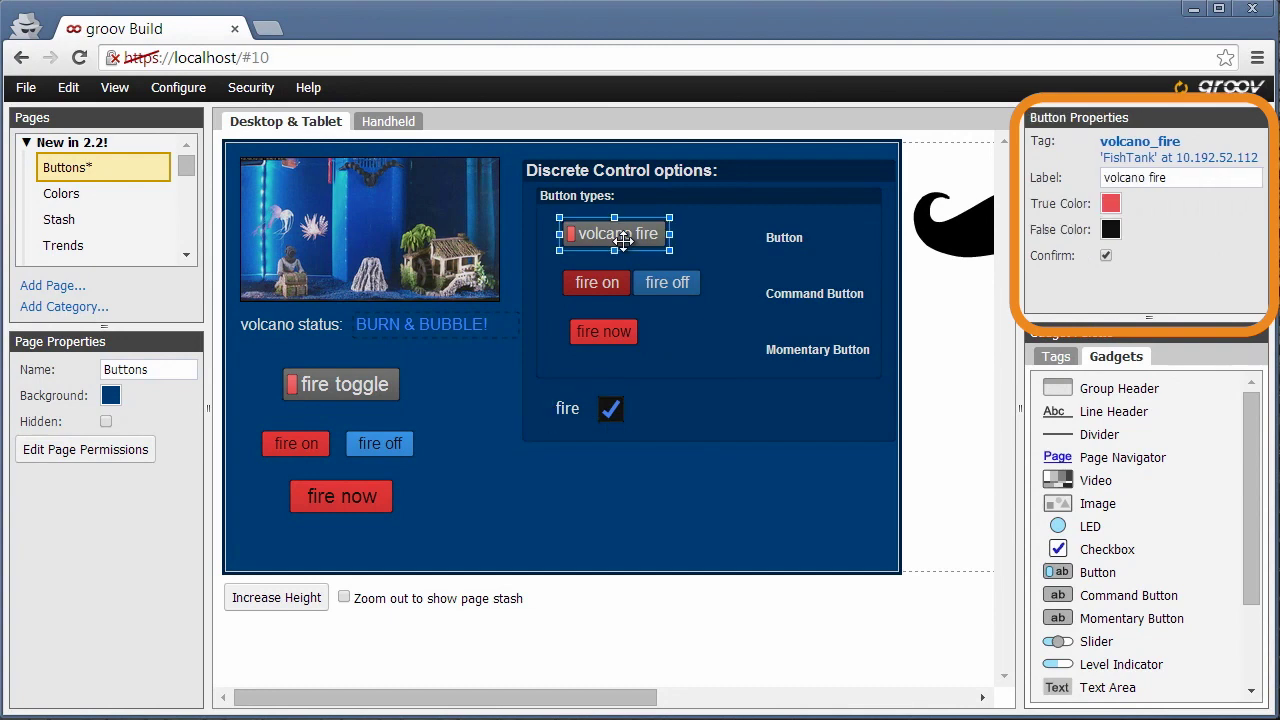
pyautogui.click(598, 419)
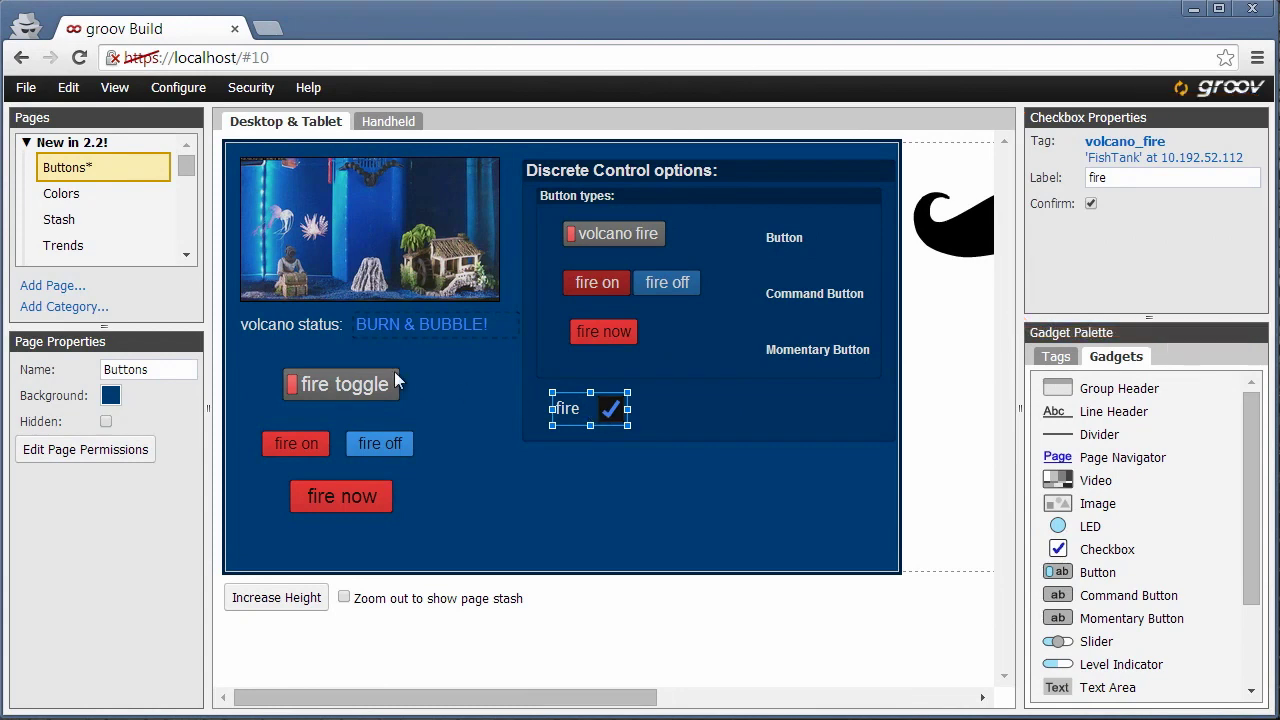
# Save all changes to the project and switch to groov View.
pyautogui.click(27, 88)
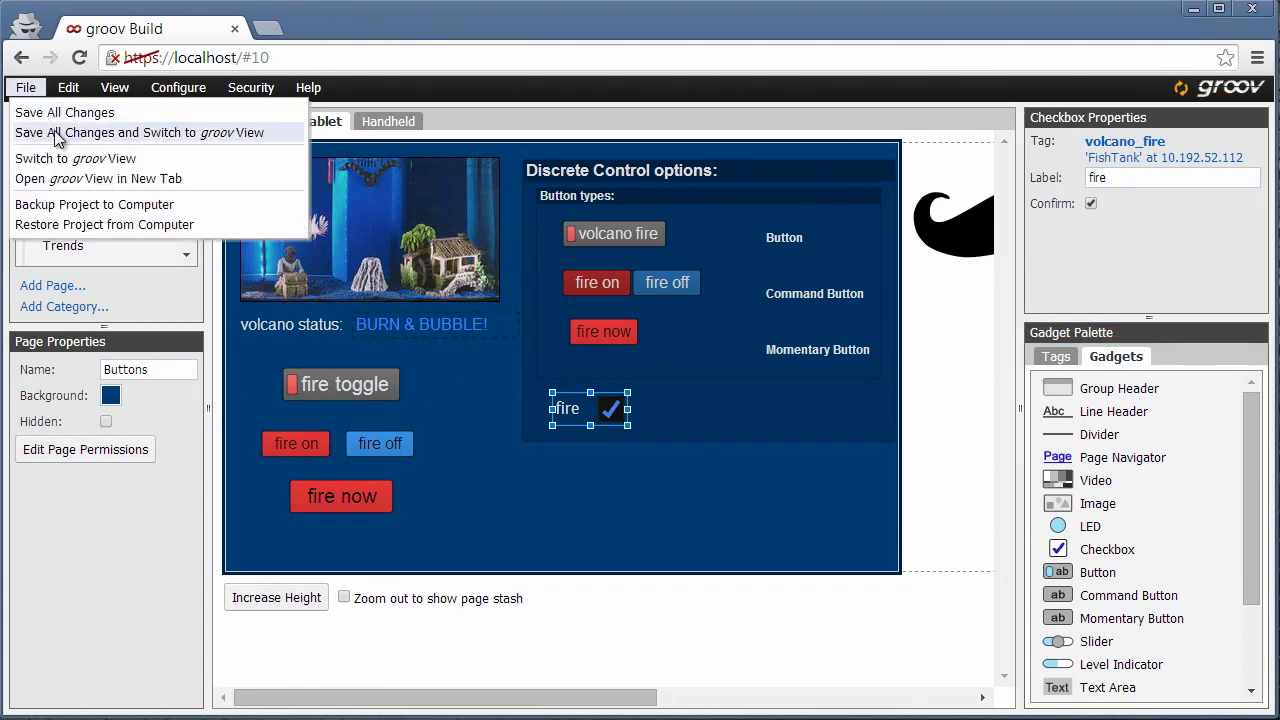
pyautogui.click(55, 133)
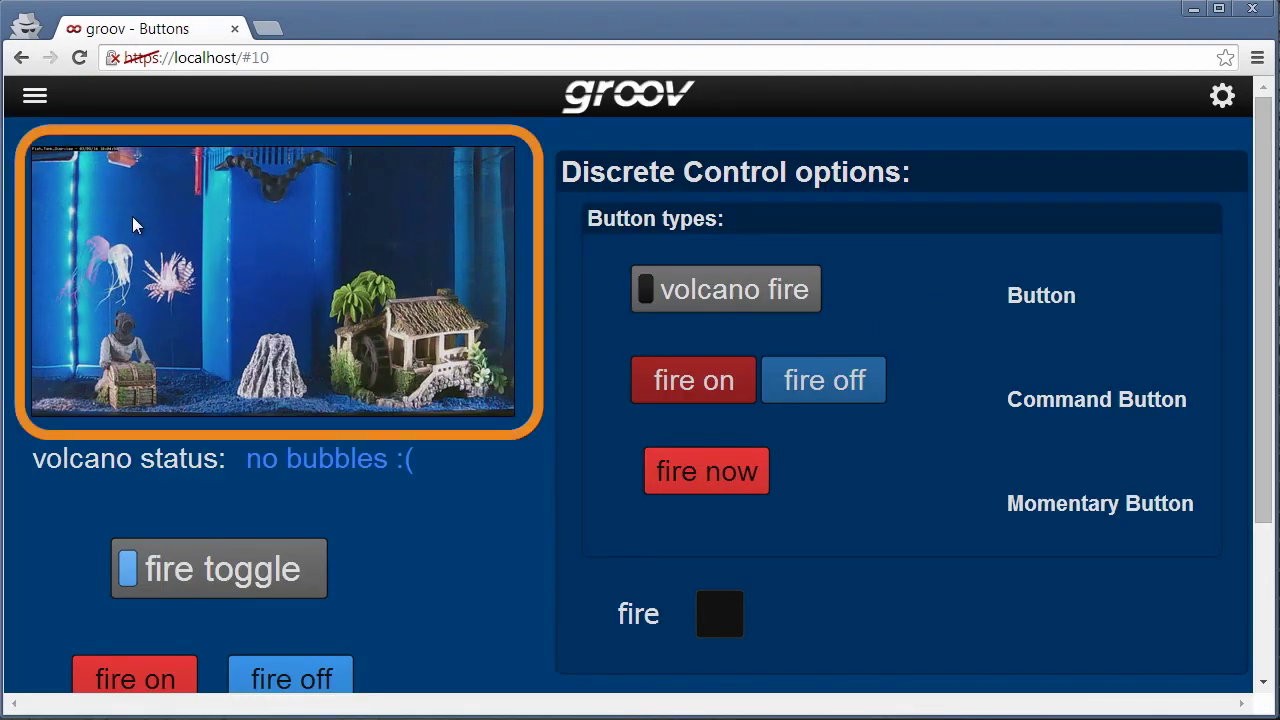
# Test turning the volcano on and off with the confirmed volcano fire button and with the dark fire on and fire off command buttons.
pyautogui.click(706, 305)
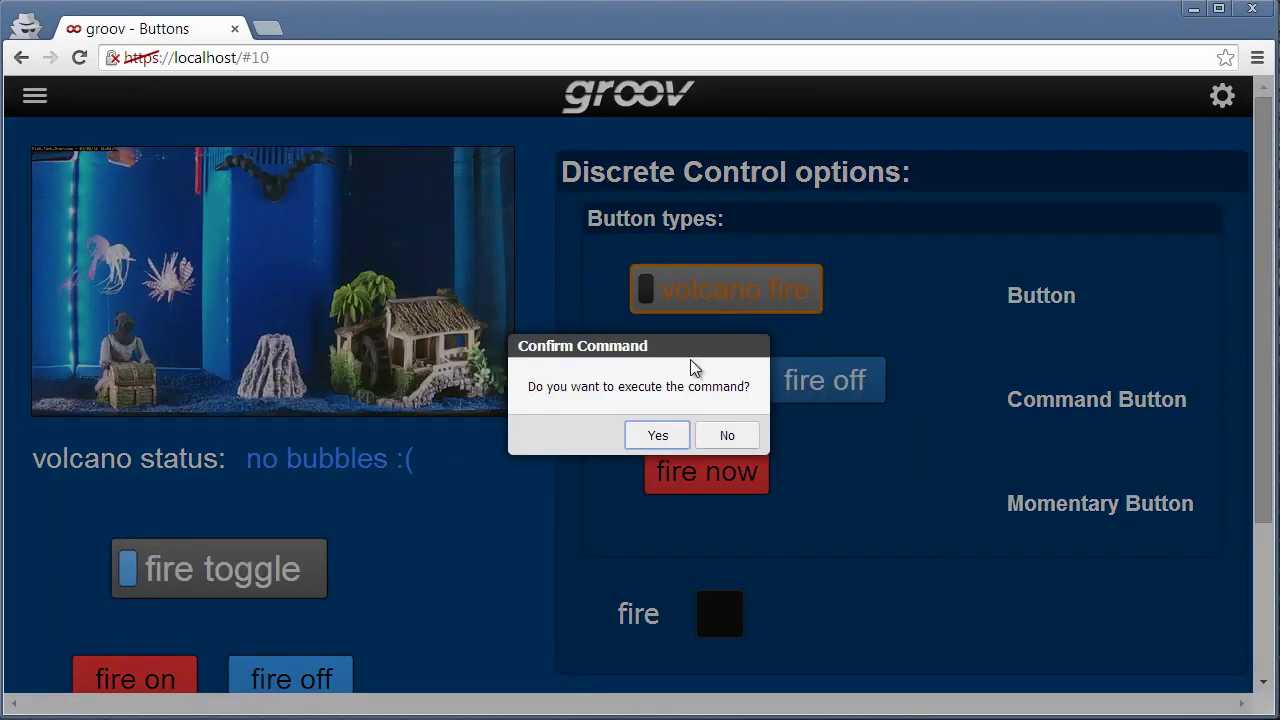
pyautogui.click(660, 437)
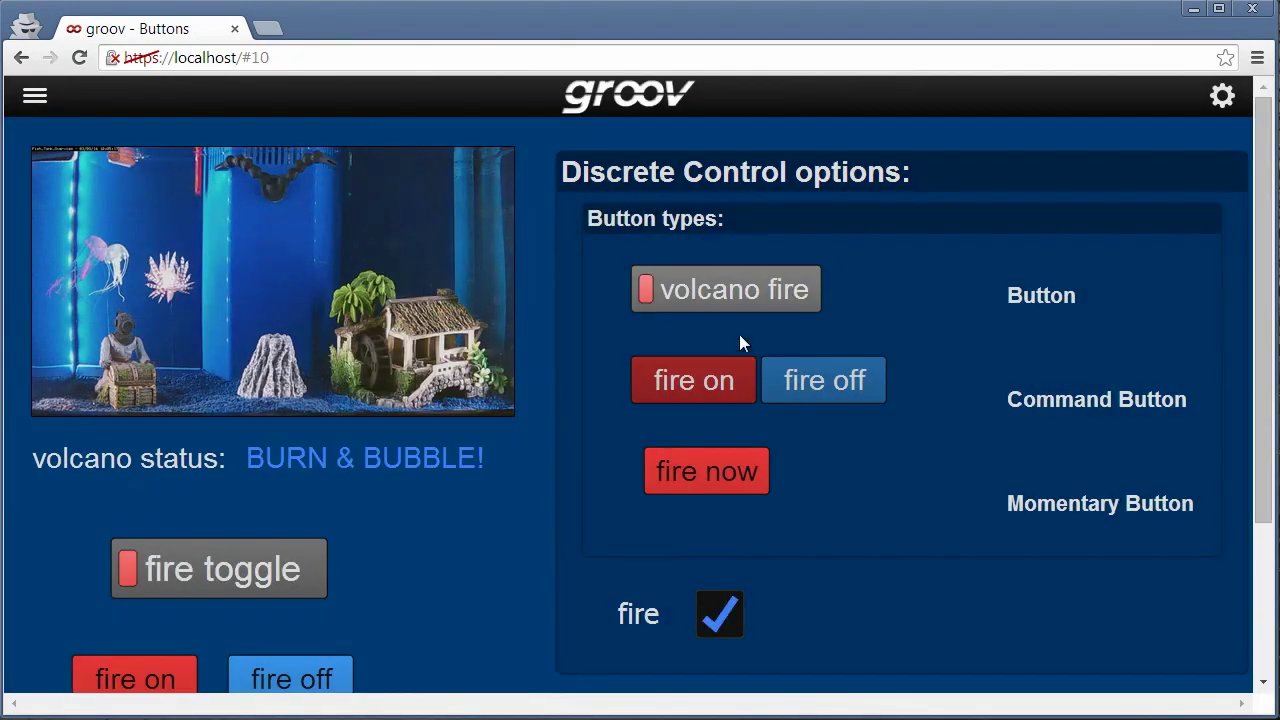
pyautogui.click(745, 305)
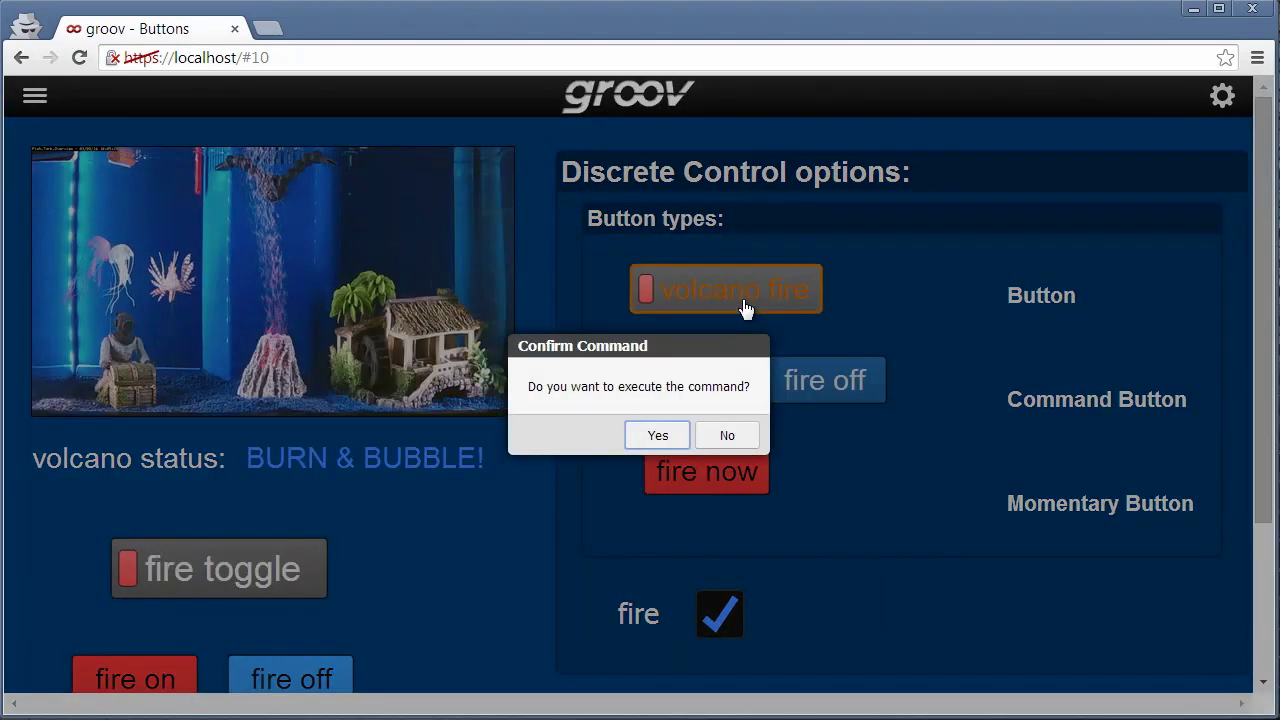
pyautogui.click(658, 435)
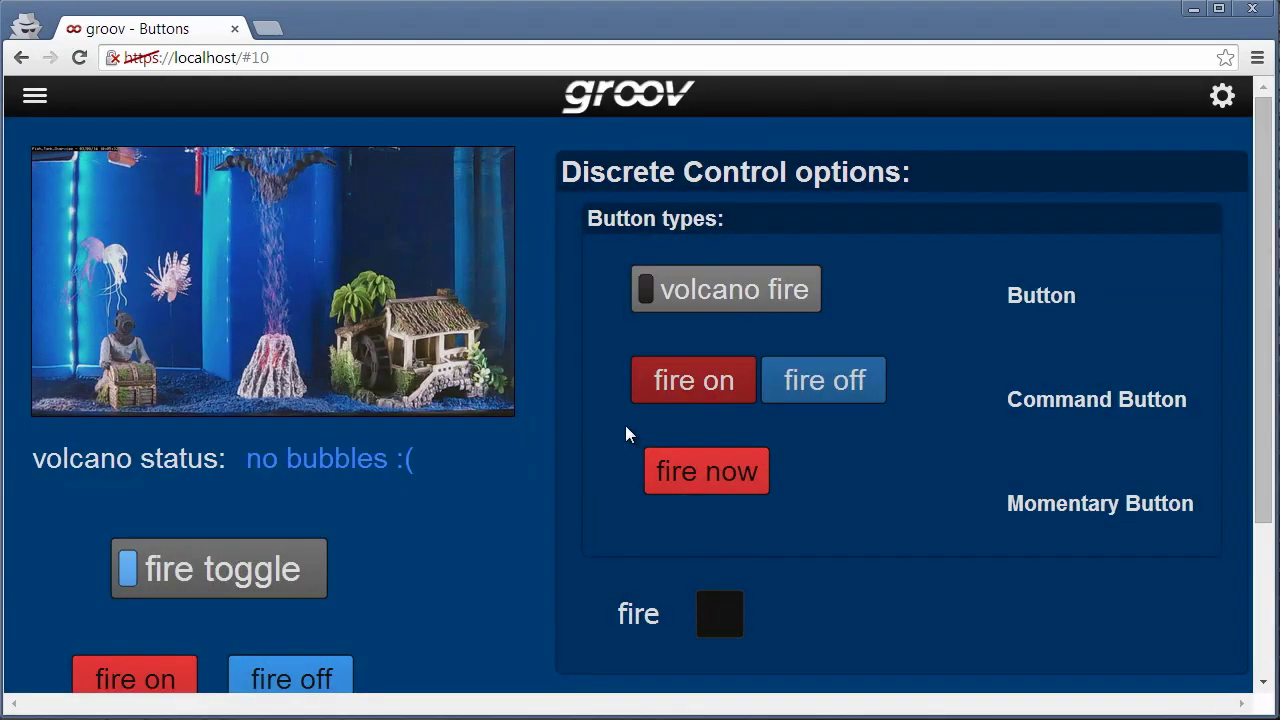
pyautogui.click(677, 394)
pyautogui.click(822, 393)
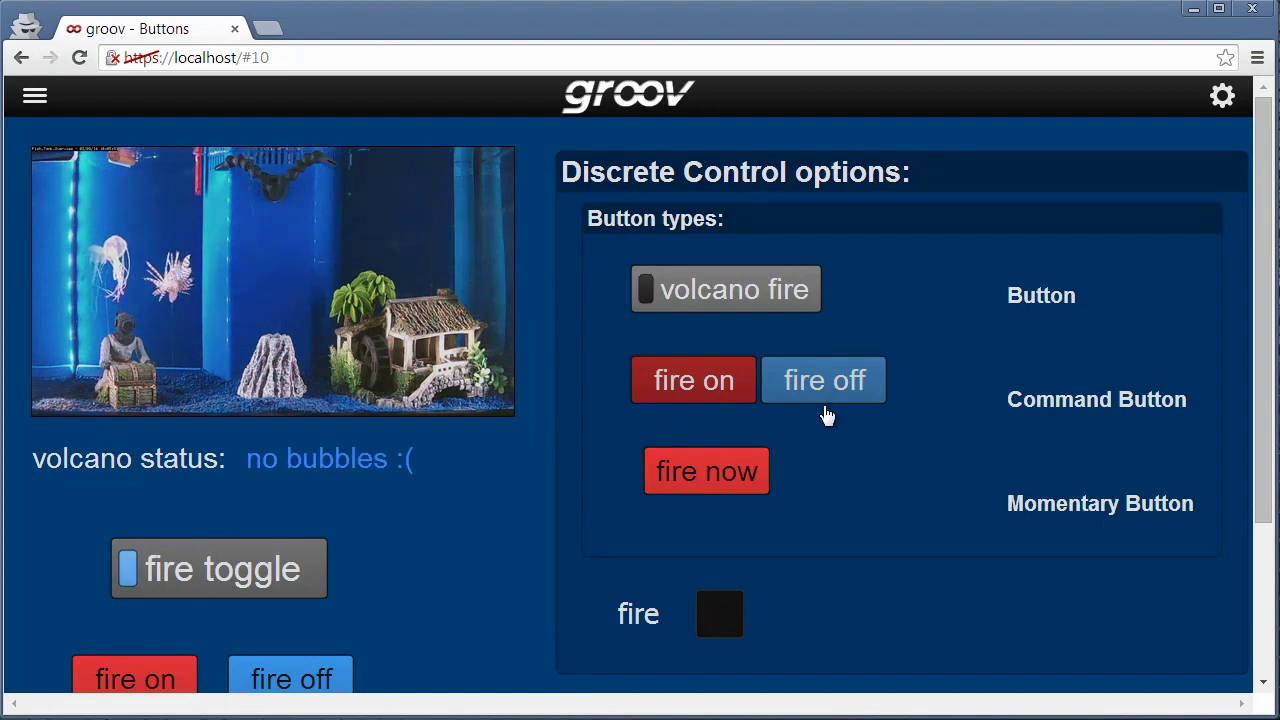
# Test turning the volcano on and off with the fire checkbox, confirming both commands.
pyautogui.click(719, 615)
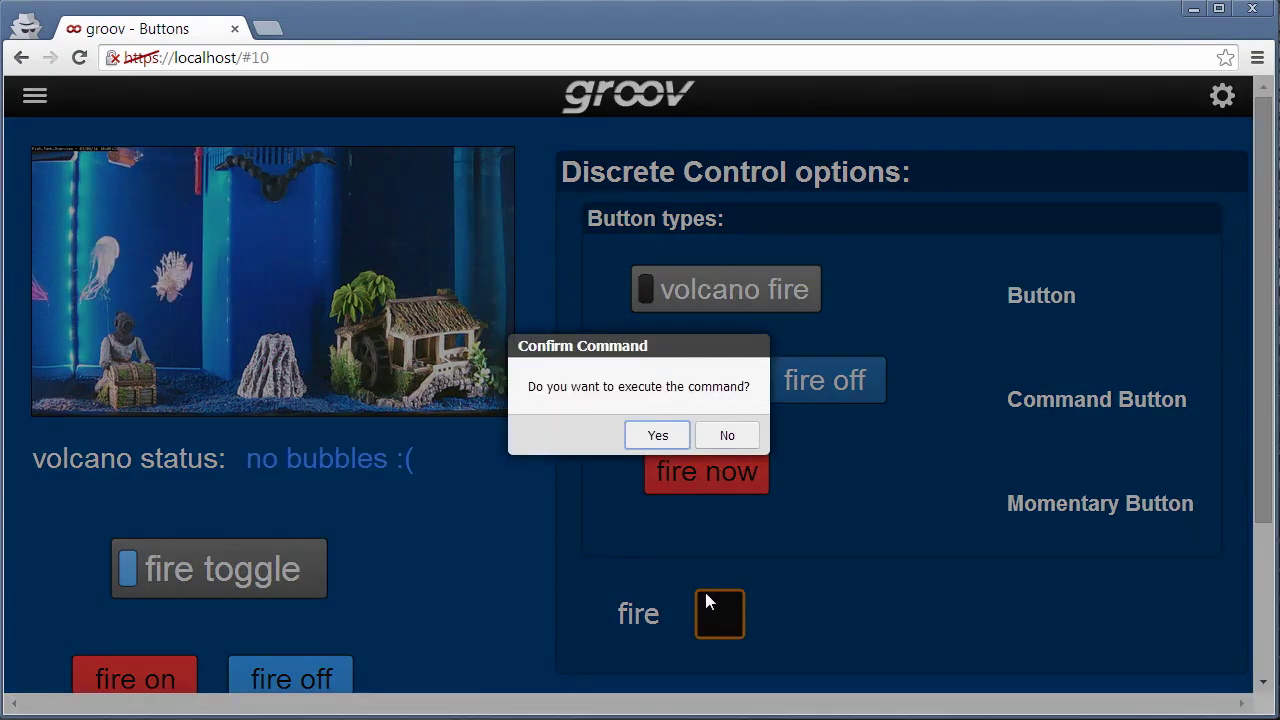
pyautogui.click(659, 438)
pyautogui.click(669, 490)
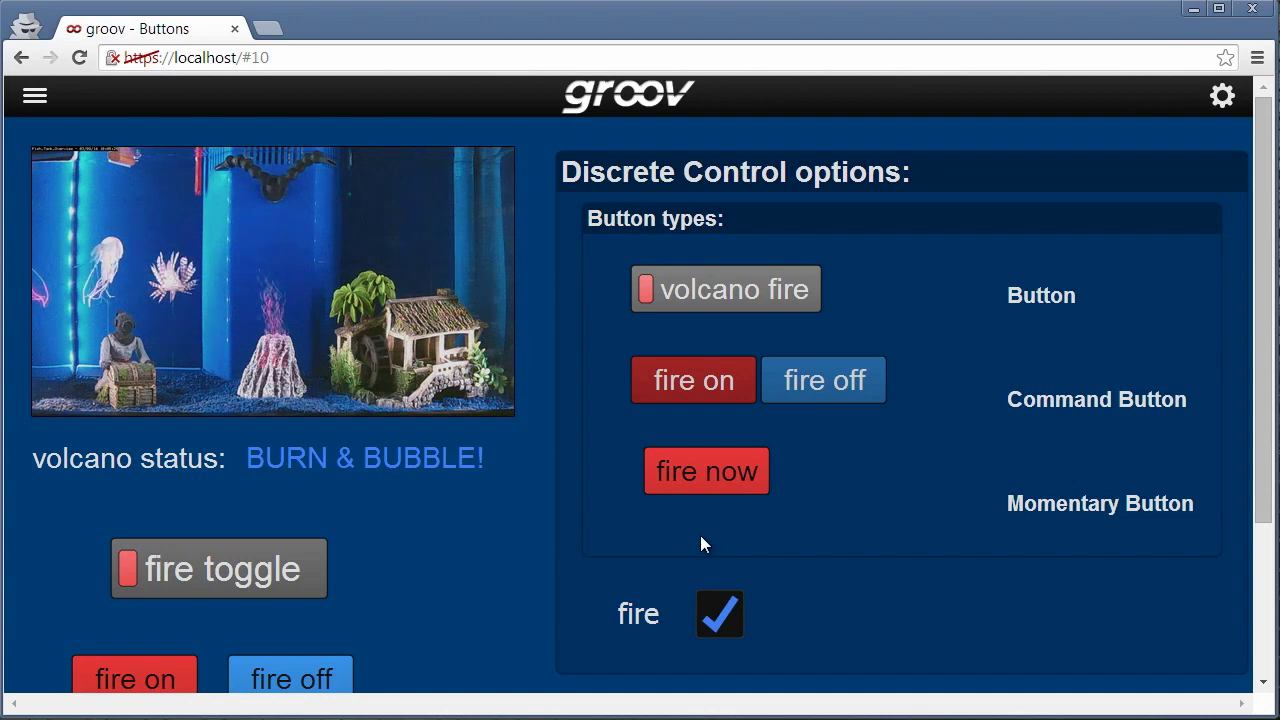
pyautogui.click(719, 613)
pyautogui.click(658, 435)
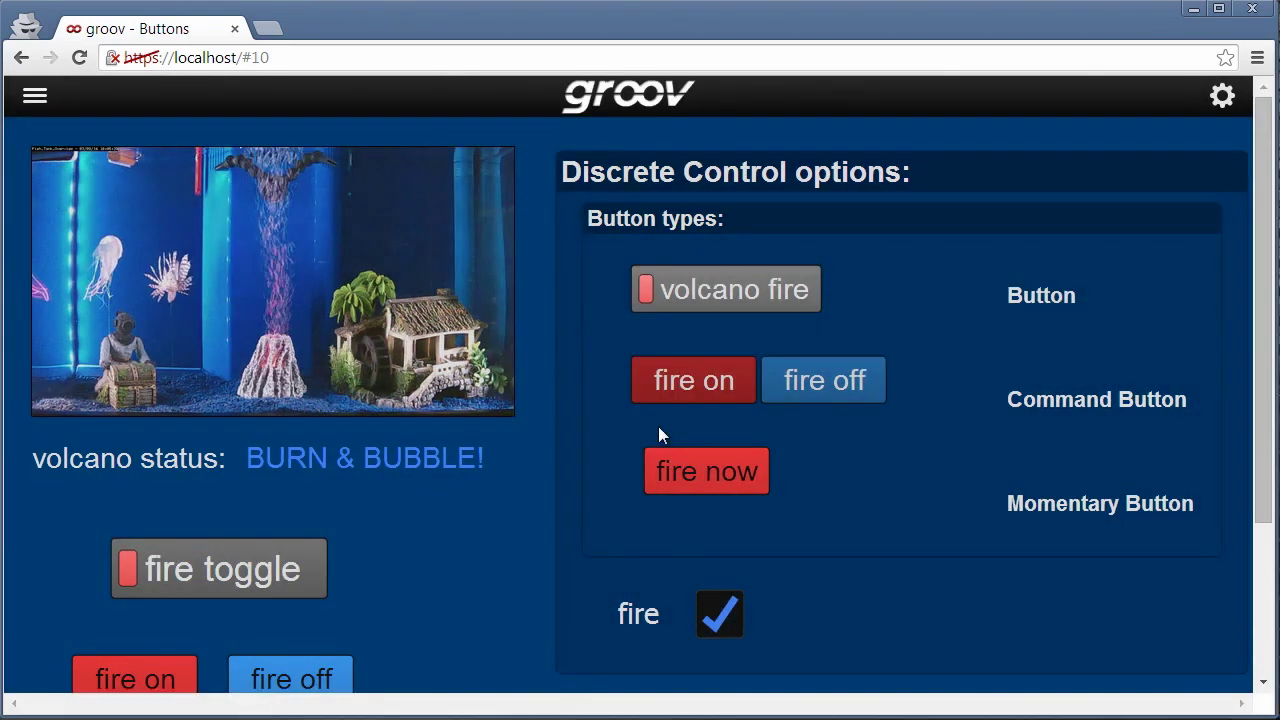
# Test the fire now momentary button under Button types by activating it several times, holding it to keep the volcano firing.
pyautogui.click(691, 473)
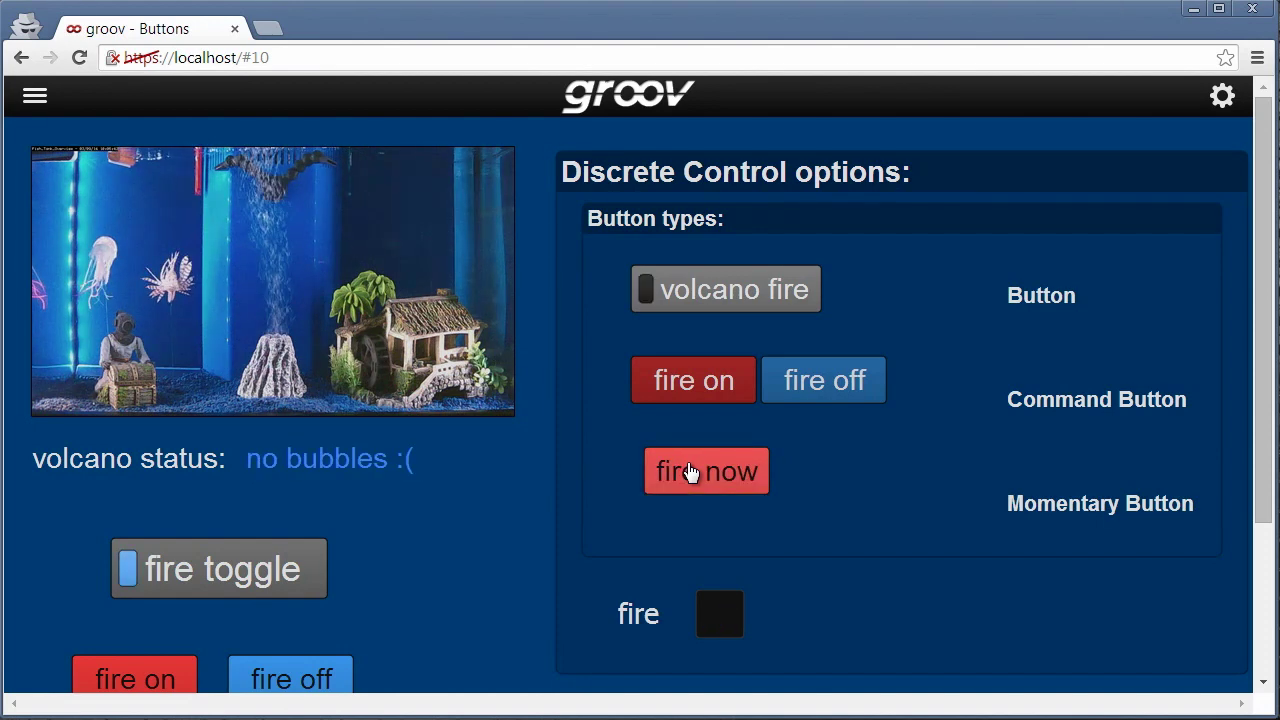
pyautogui.click(691, 473)
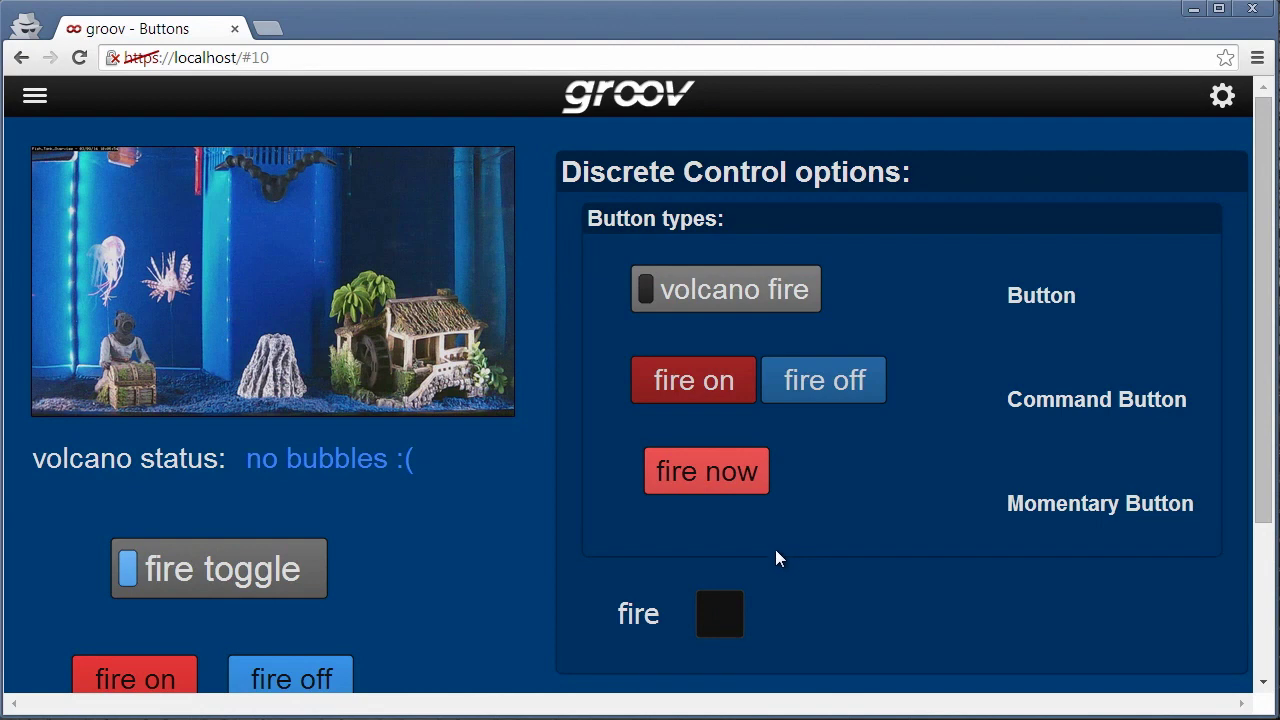
pyautogui.click(723, 485)
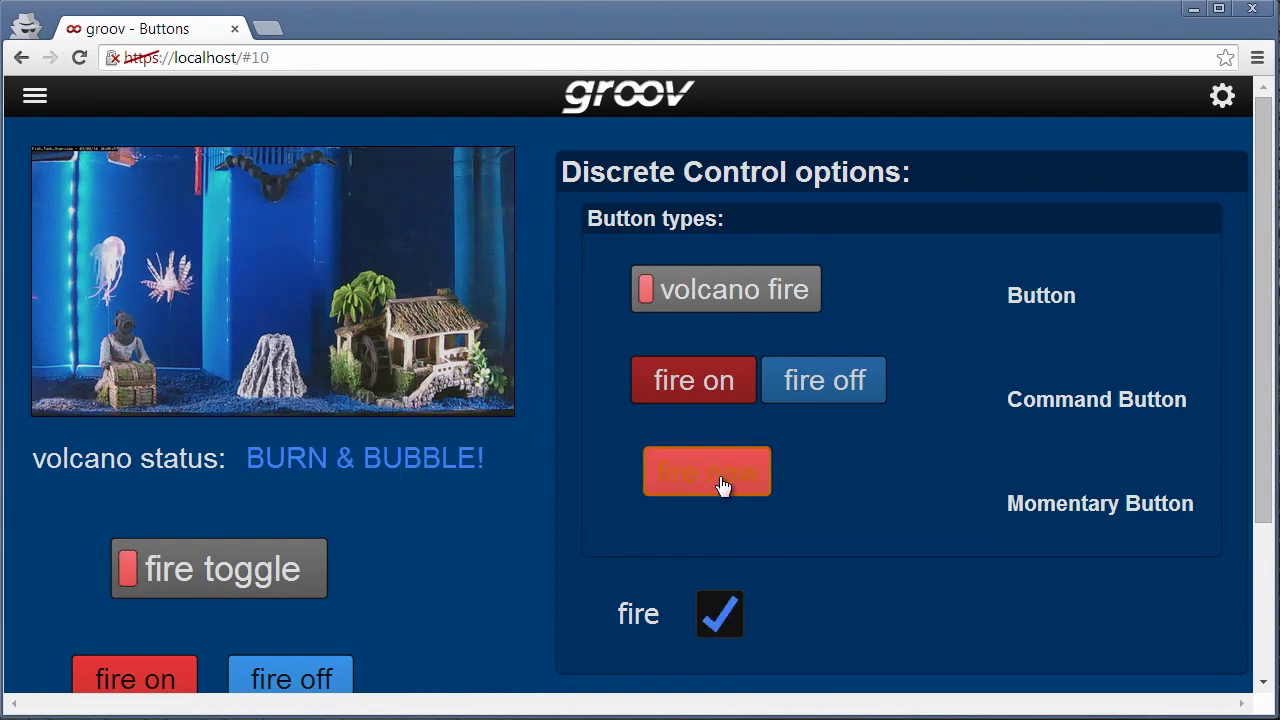
pyautogui.moveTo(723, 485); pyautogui.dragTo(728, 510)
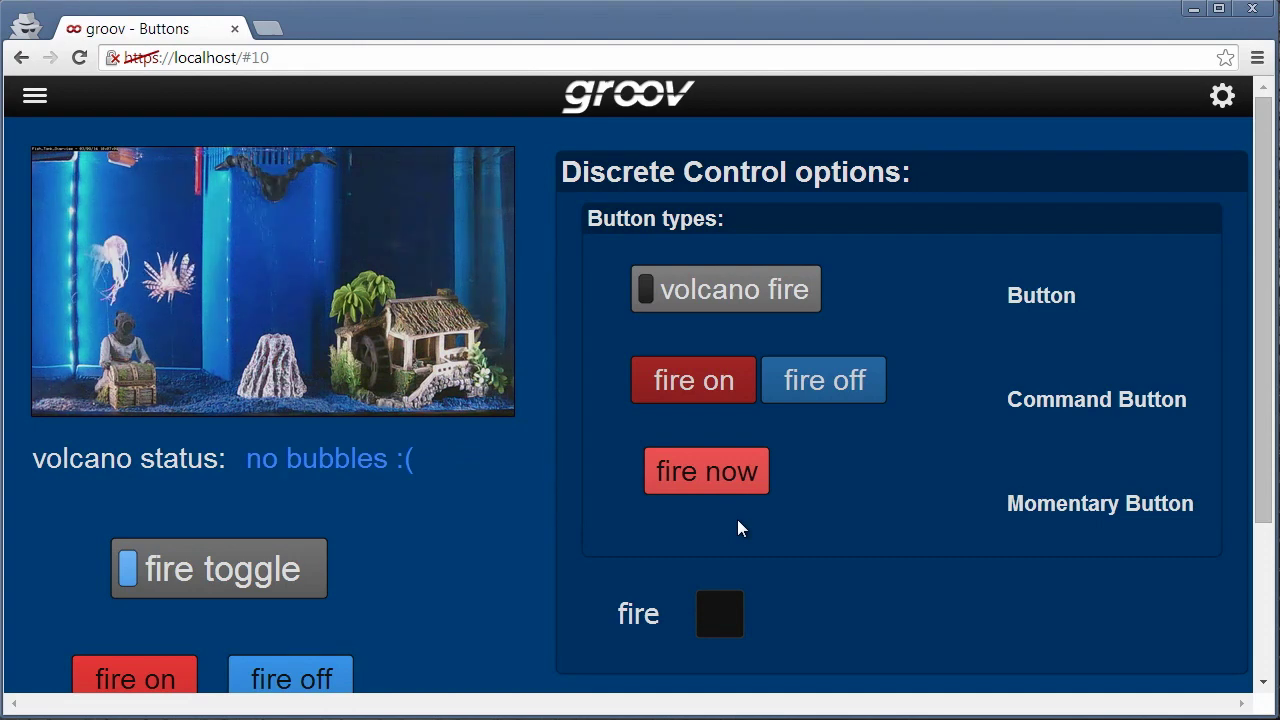
pyautogui.click(718, 479)
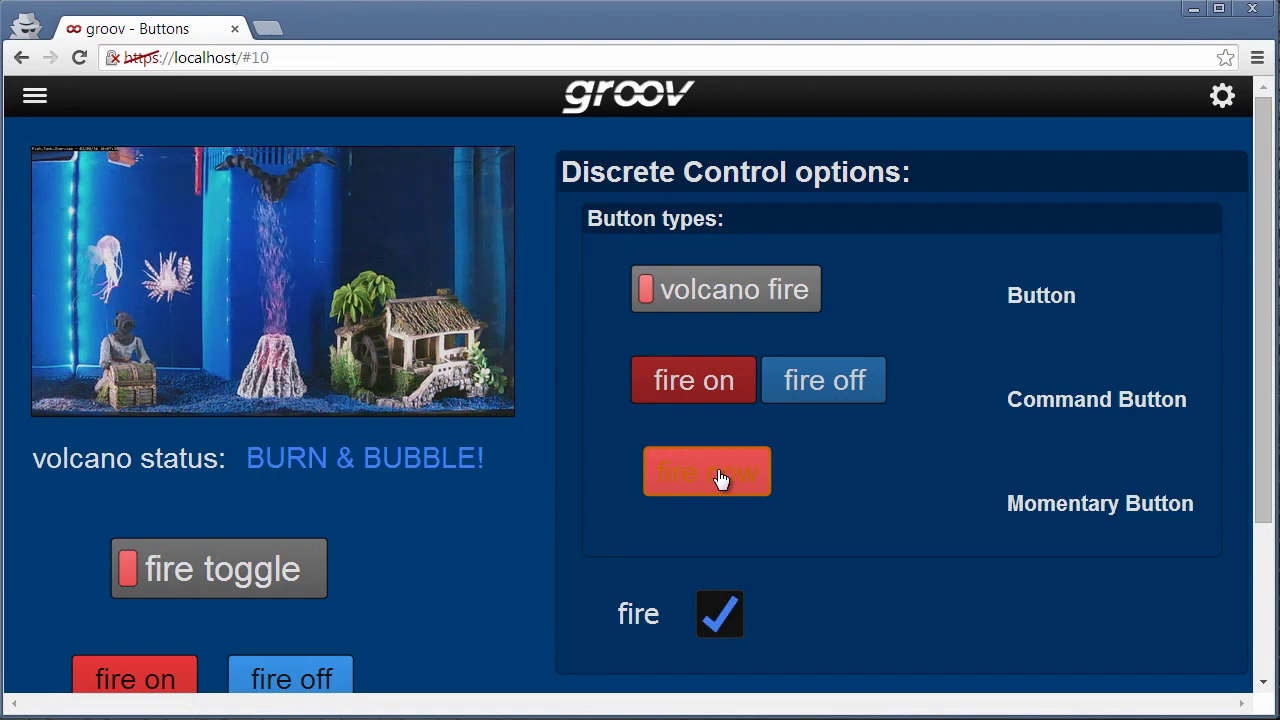
pyautogui.moveTo(721, 479); pyautogui.dragTo(720, 498)
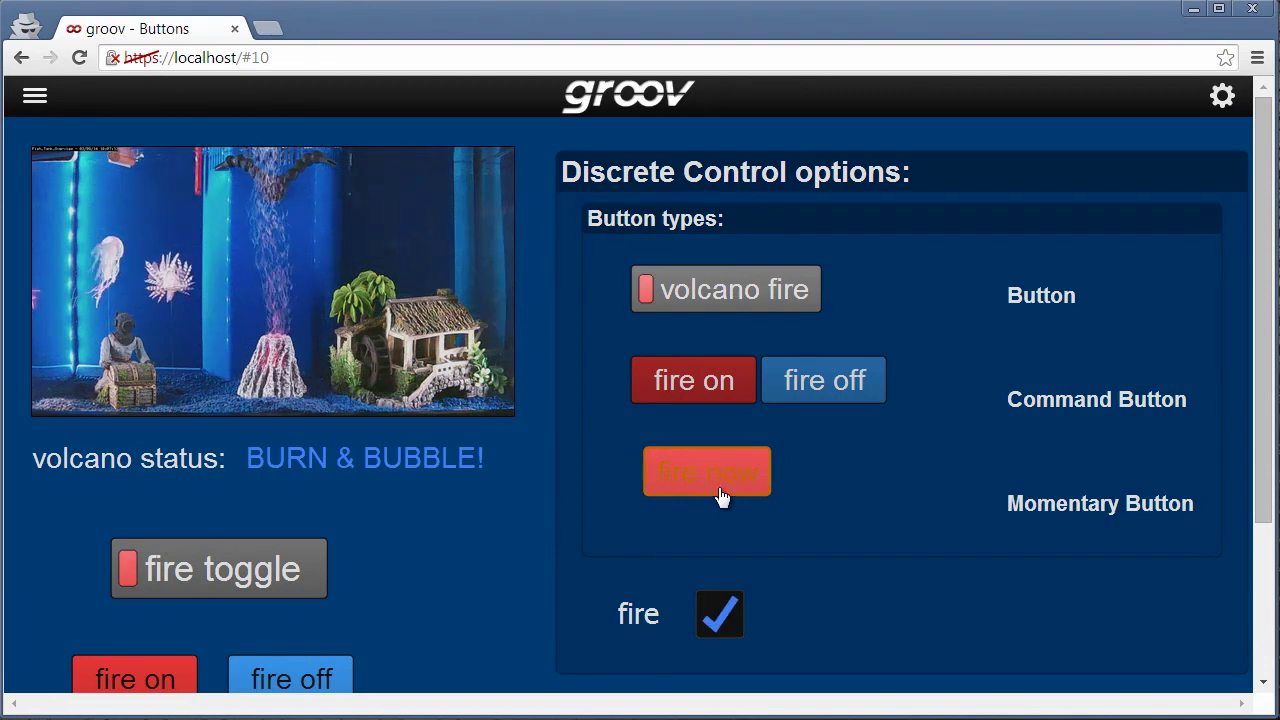